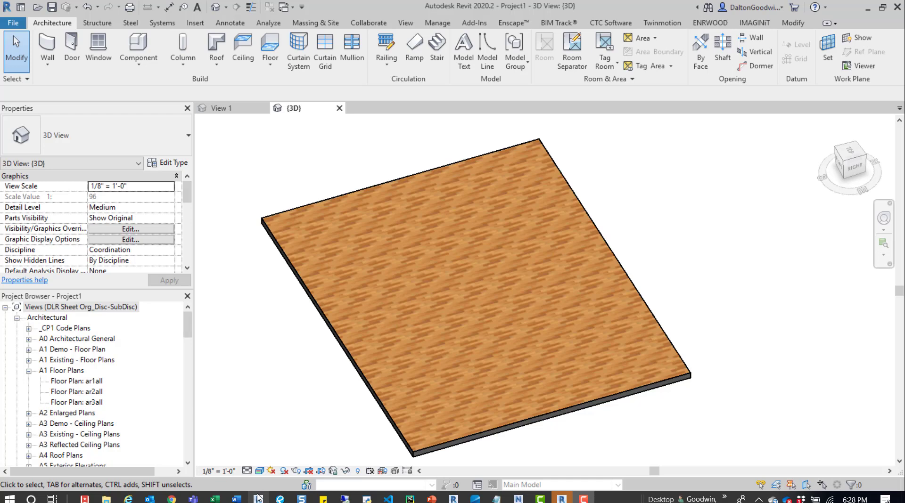
- Check the visual style options, leaving the 3D view unchanged
{"action": "left_click", "coordinate": [259, 471]}
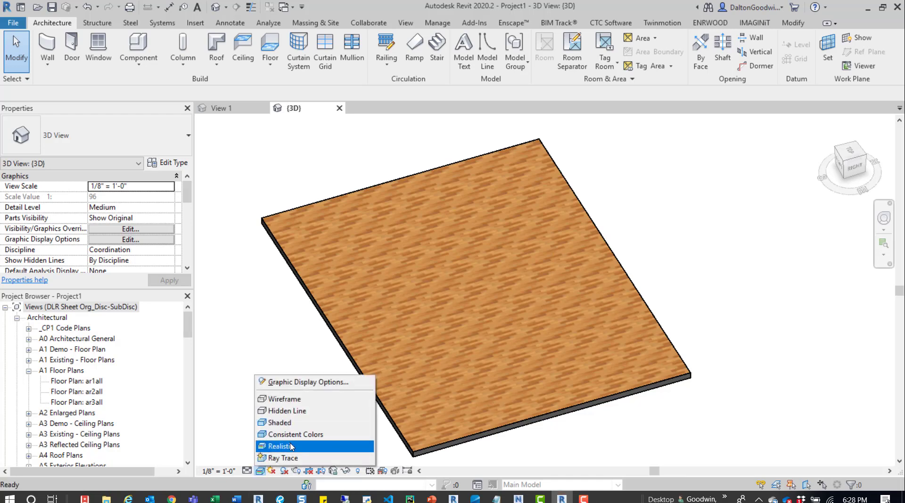
{"action": "left_click", "coordinate": [290, 298]}
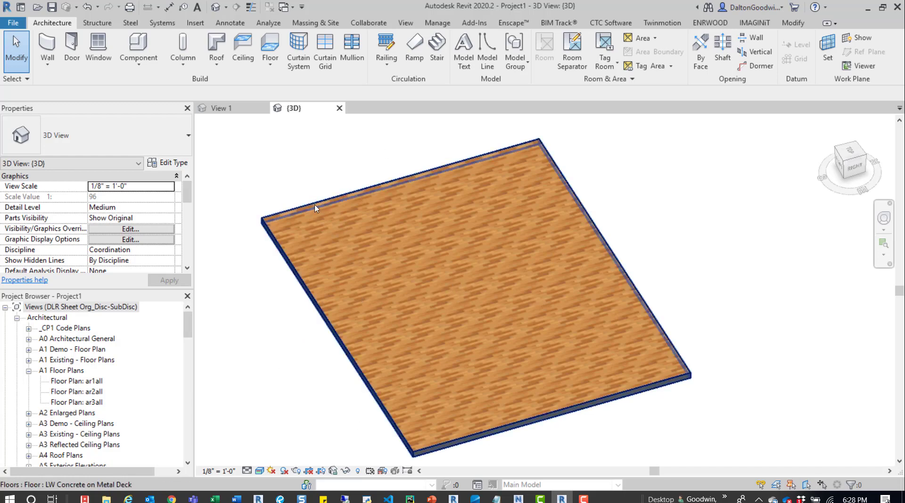
{"action": "scroll", "coordinate": [155, 231], "scroll_direction": "down", "scroll_amount": 3}
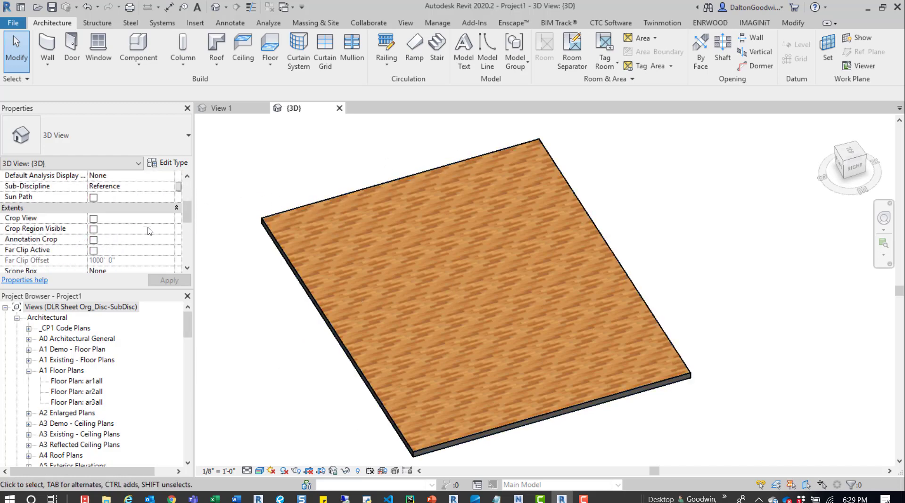
{"action": "scroll", "coordinate": [156, 231], "scroll_direction": "up", "scroll_amount": 3}
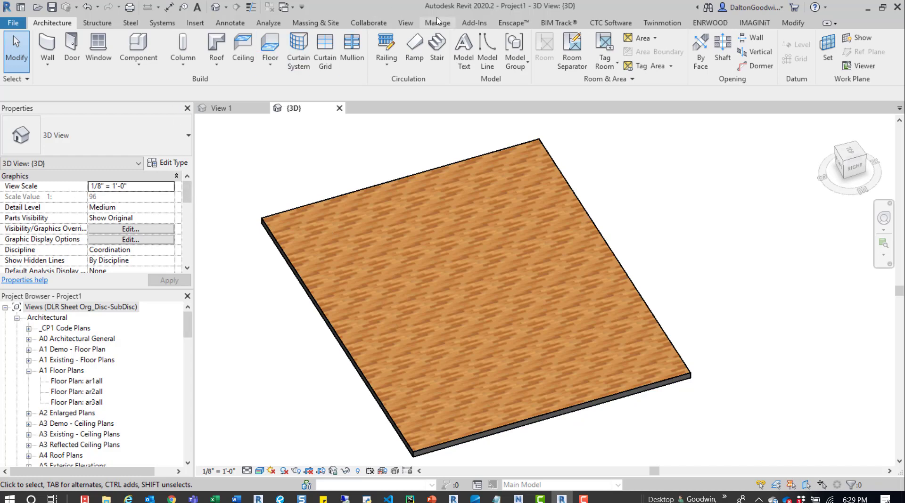
- In the Material Browser, set Wood - Flooring's surface foreground pattern to Horizontal_3in and confirm
{"action": "left_click", "coordinate": [437, 24]}
{"action": "left_click", "coordinate": [50, 50]}
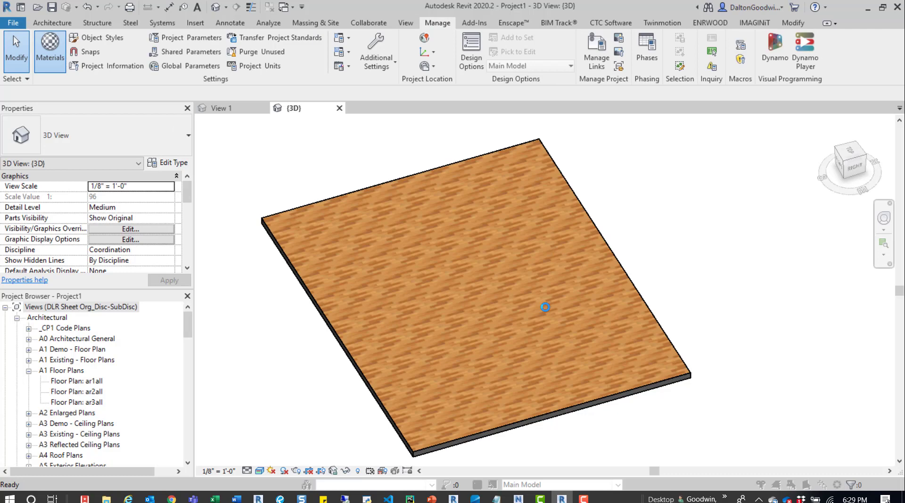
{"action": "scroll", "coordinate": [340, 189], "scroll_direction": "up", "scroll_amount": 1}
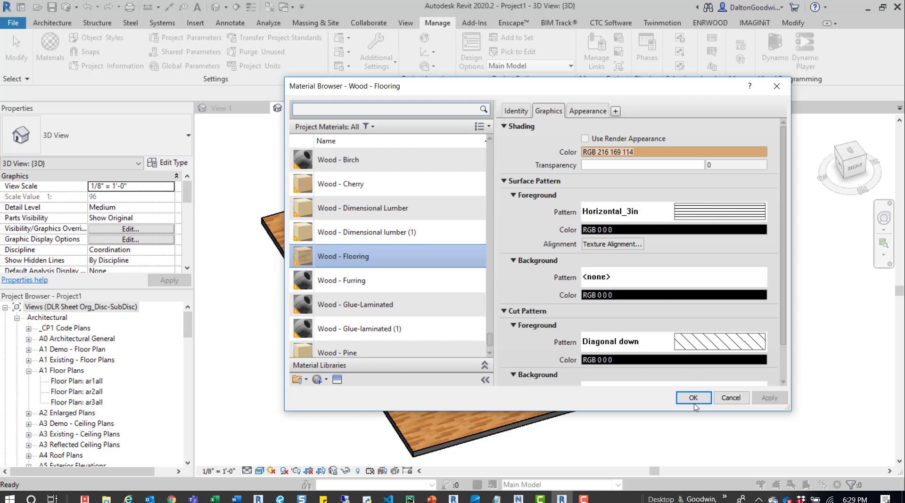
{"action": "left_click", "coordinate": [693, 398]}
- Clear the selection and switch the 3D view to Shaded display
{"action": "key", "text": "Escape"}
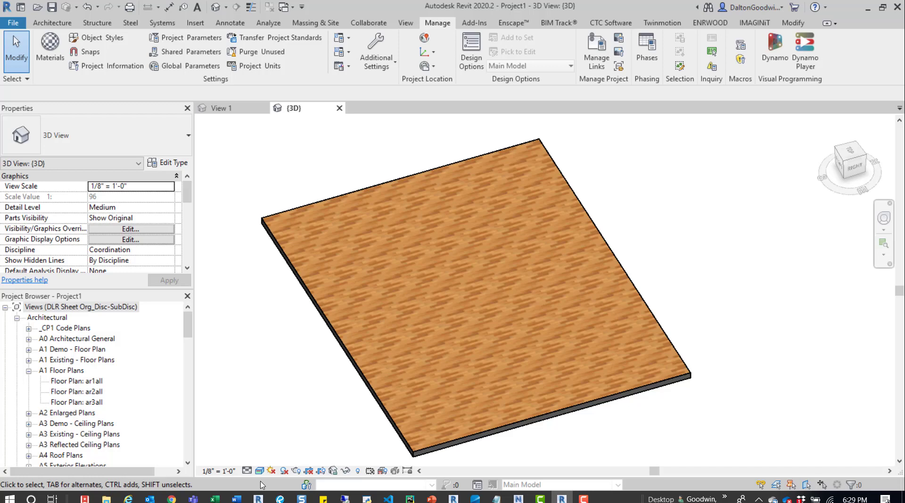
{"action": "left_click", "coordinate": [260, 471]}
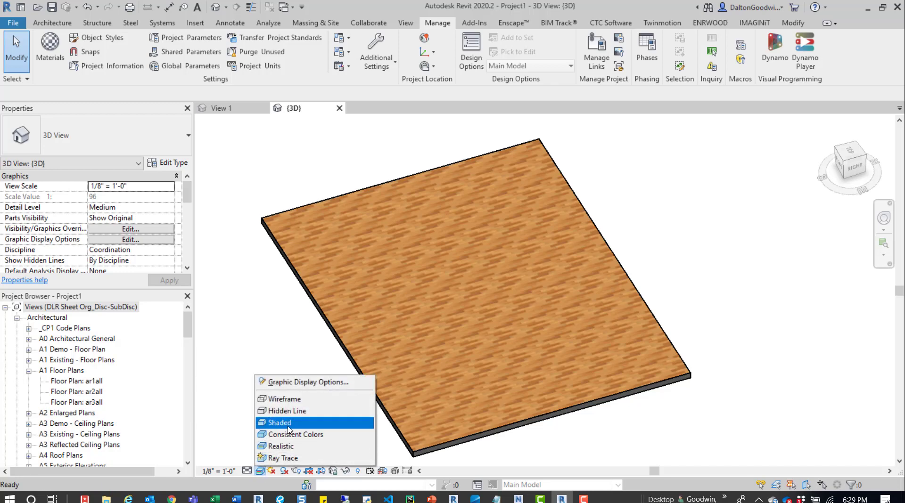
{"action": "left_click", "coordinate": [285, 422]}
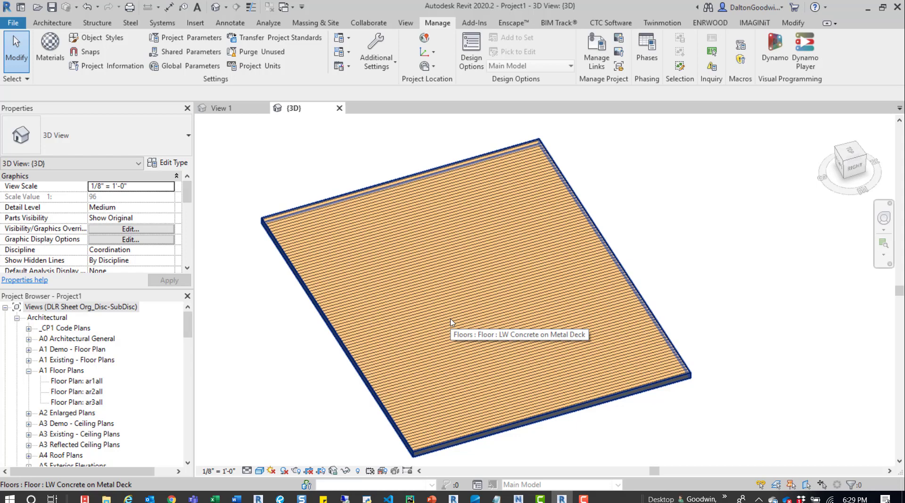
{"action": "scroll", "coordinate": [450, 322], "scroll_direction": "up", "scroll_amount": 5}
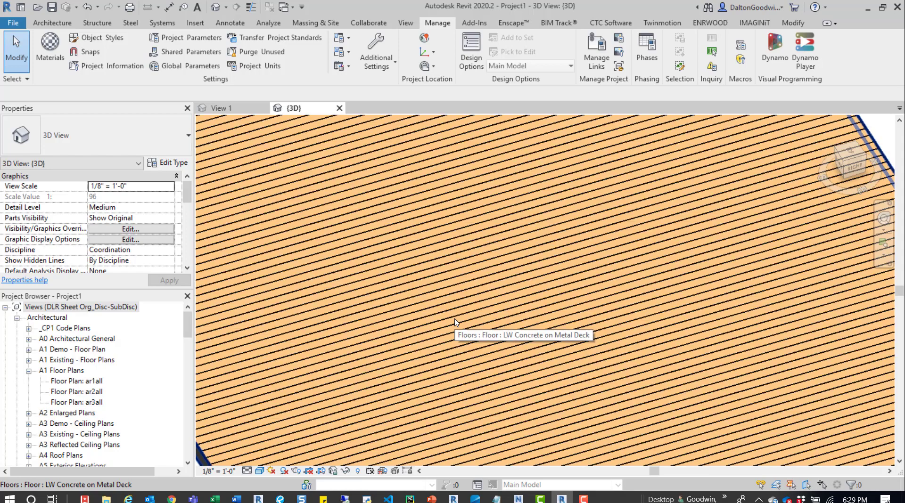
{"action": "scroll", "coordinate": [456, 323], "scroll_direction": "up", "scroll_amount": 1}
- Rotate the floor slab with RO about an edge point so the planks run crosswise
{"action": "left_click", "coordinate": [456, 322]}
{"action": "key", "text": "r"}
{"action": "key", "text": "o"}
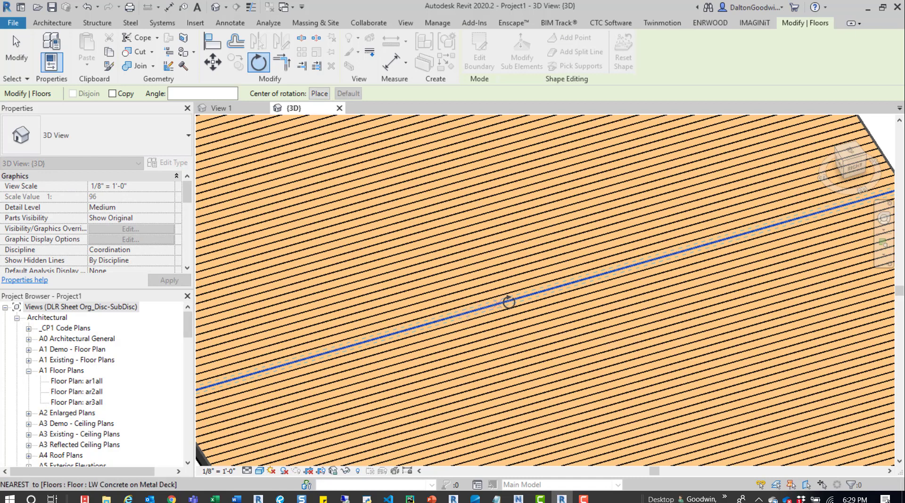
{"action": "left_click", "coordinate": [510, 300]}
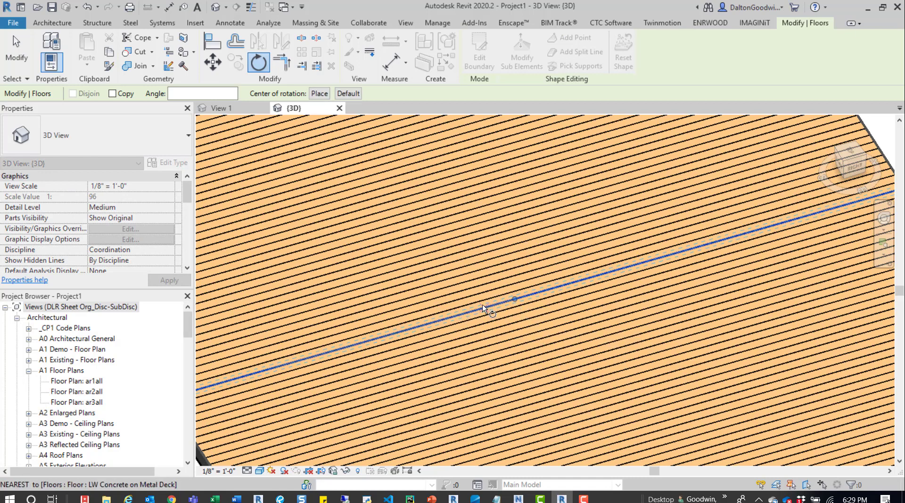
{"action": "left_click", "coordinate": [396, 332]}
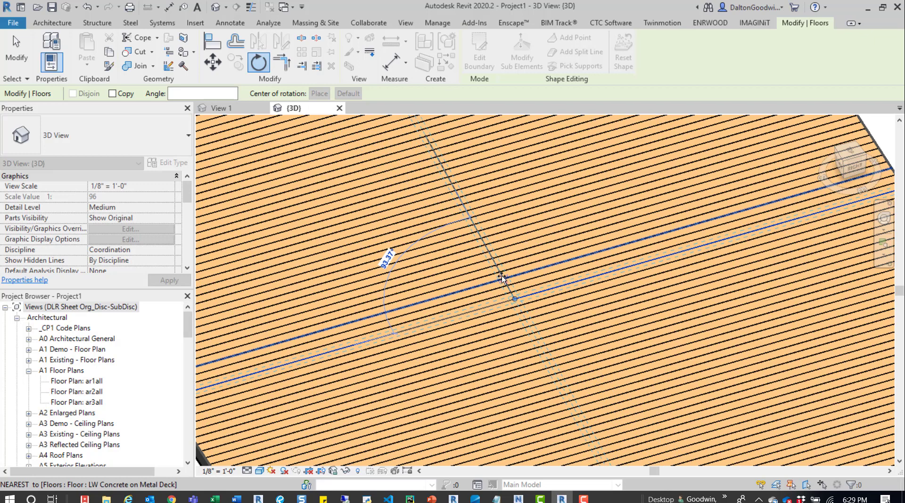
{"action": "left_click", "coordinate": [385, 259]}
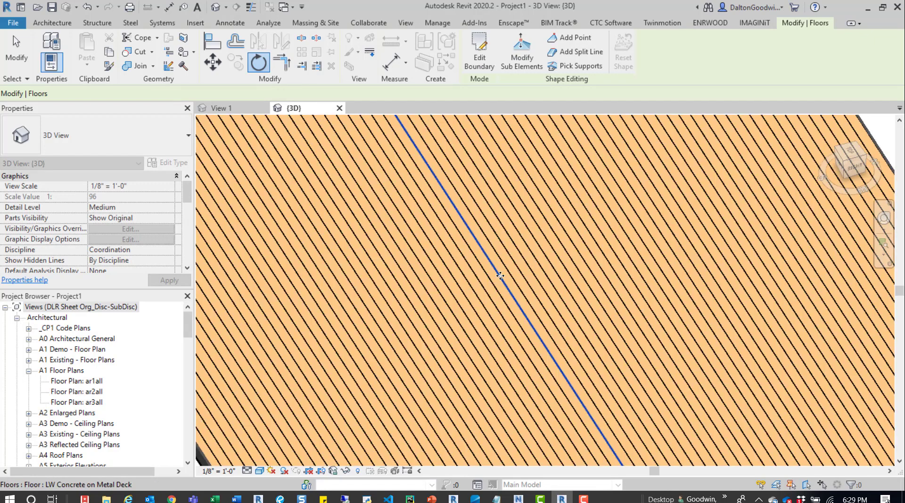
{"action": "scroll", "coordinate": [564, 291], "scroll_direction": "down", "scroll_amount": 5}
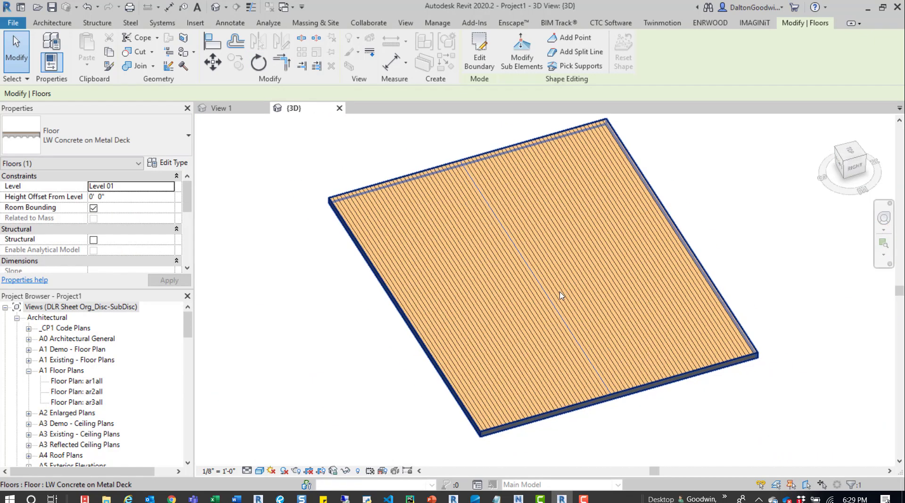
- Deselect the floor and show it in Realistic visual style again
{"action": "left_click", "coordinate": [383, 418]}
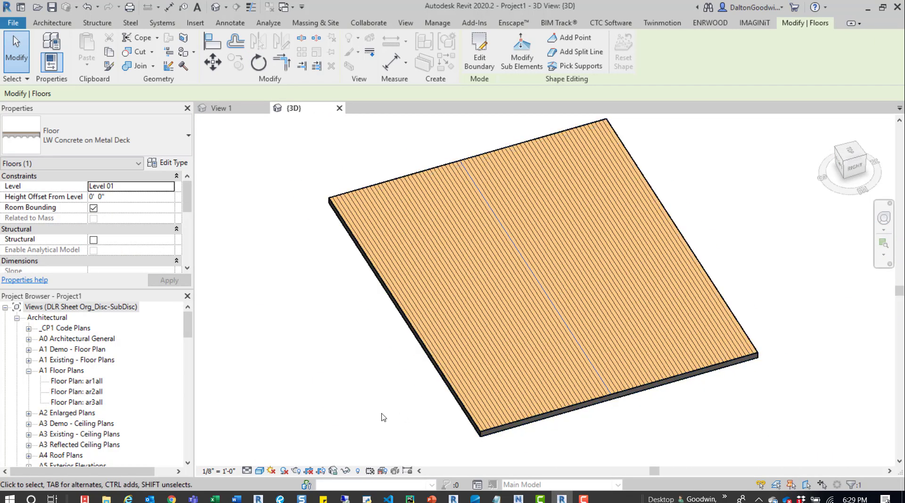
{"action": "left_click", "coordinate": [260, 471]}
{"action": "left_click", "coordinate": [278, 451]}
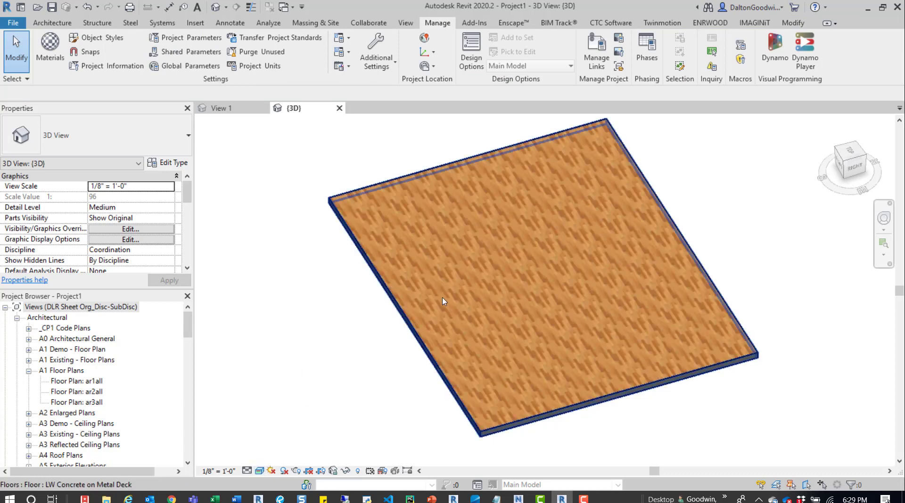
{"action": "scroll", "coordinate": [443, 300], "scroll_direction": "up", "scroll_amount": 5}
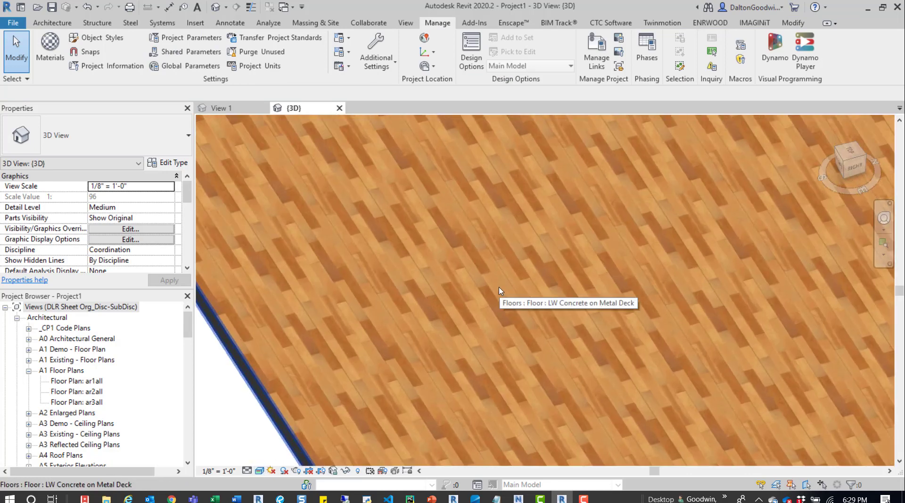
{"action": "middle_click_drag", "start_coordinate": [501, 297], "coordinate": [424, 331]}
{"action": "scroll", "coordinate": [423, 331], "scroll_direction": "down", "scroll_amount": 3}
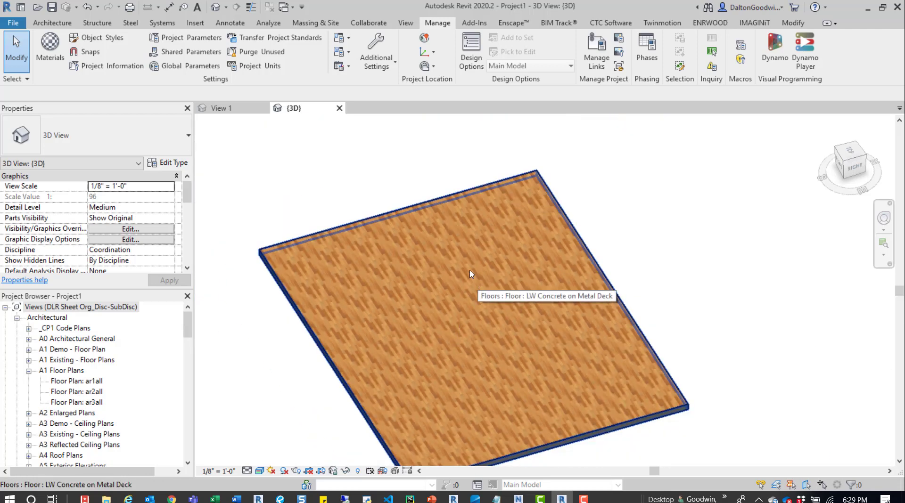
{"action": "left_click", "coordinate": [225, 112]}
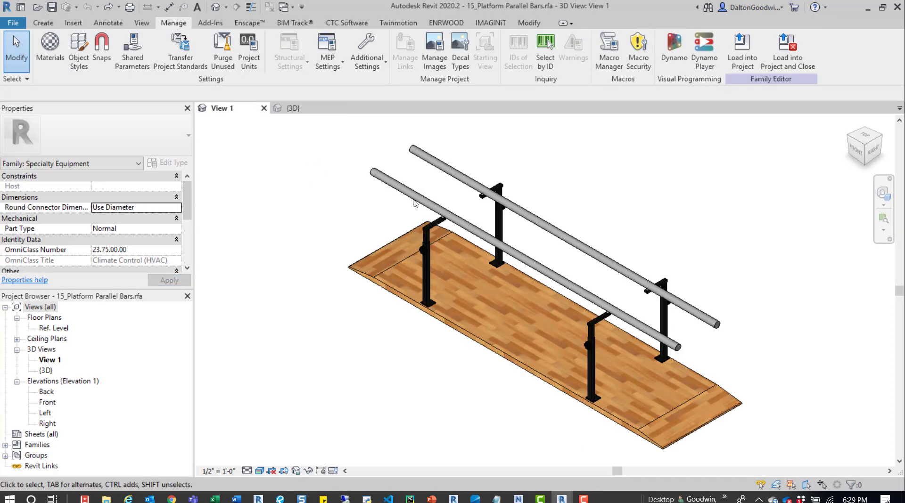
{"action": "scroll", "coordinate": [683, 433], "scroll_direction": "up", "scroll_amount": 2}
{"action": "scroll", "coordinate": [684, 432], "scroll_direction": "up", "scroll_amount": 3}
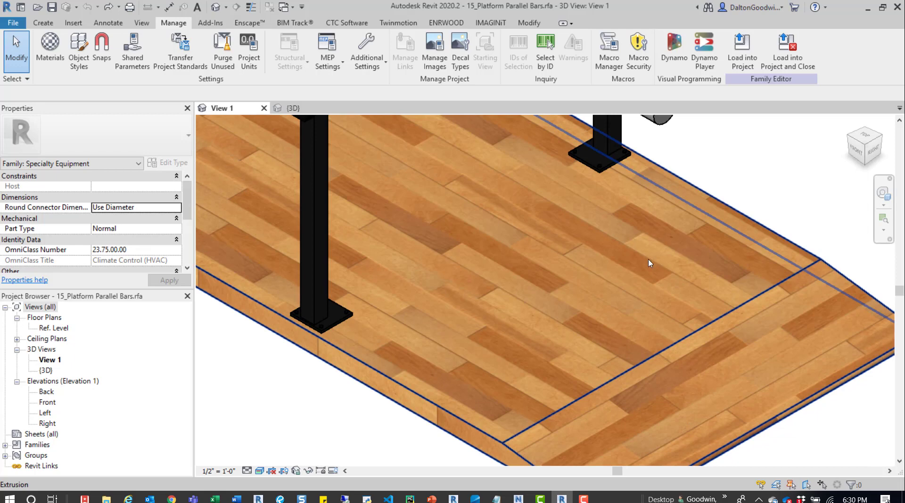
{"action": "middle_click_drag", "start_coordinate": [688, 306], "coordinate": [622, 272]}
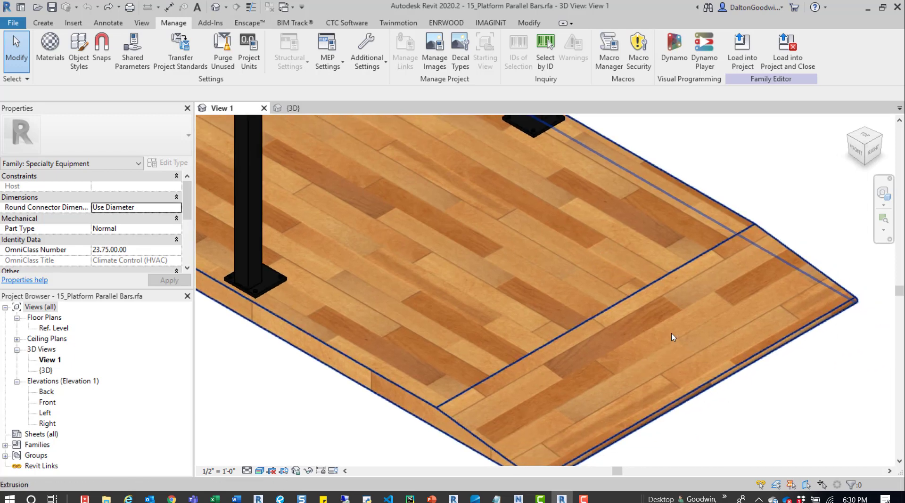
{"action": "scroll", "coordinate": [590, 278], "scroll_direction": "down", "scroll_amount": 3}
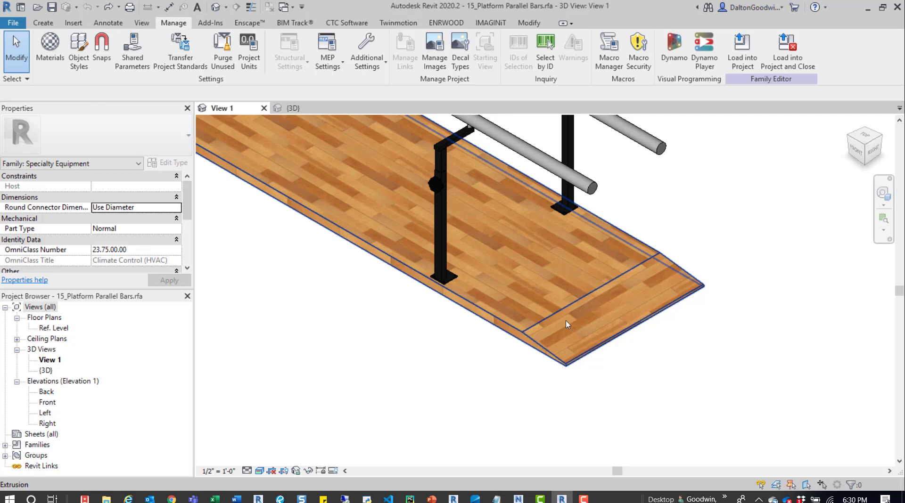
{"action": "scroll", "coordinate": [526, 253], "scroll_direction": "down", "scroll_amount": 3}
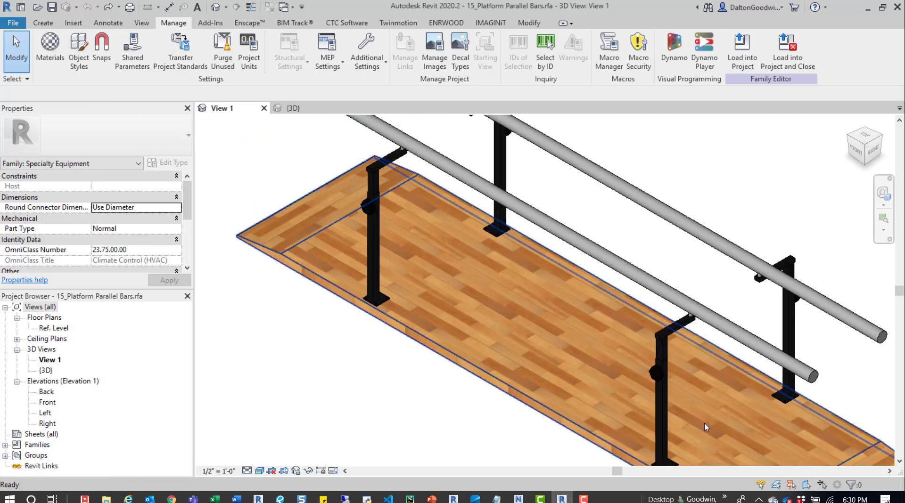
{"action": "scroll", "coordinate": [693, 384], "scroll_direction": "up", "scroll_amount": 3}
{"action": "middle_click_drag", "start_coordinate": [693, 385], "coordinate": [498, 216]}
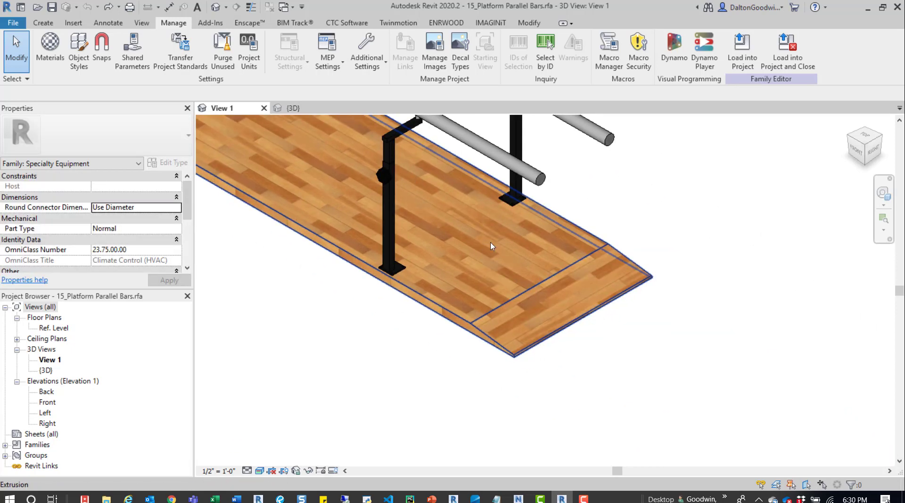
{"action": "middle_click_drag", "start_coordinate": [493, 245], "coordinate": [723, 374]}
{"action": "scroll", "coordinate": [675, 382], "scroll_direction": "up", "scroll_amount": 2}
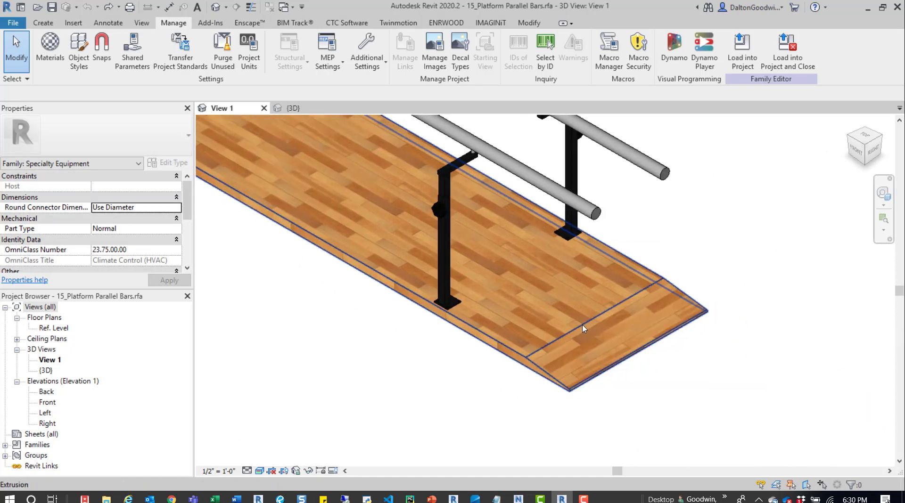
{"action": "scroll", "coordinate": [601, 325], "scroll_direction": "up", "scroll_amount": 3}
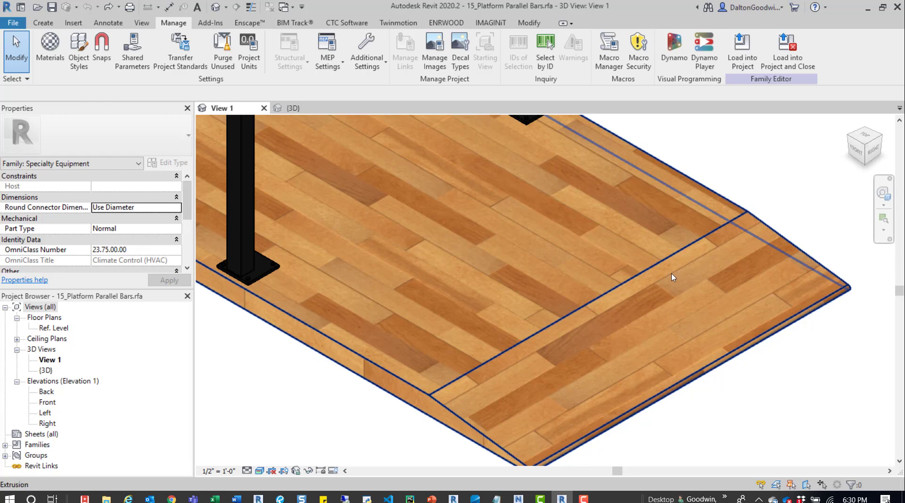
{"action": "scroll", "coordinate": [479, 301], "scroll_direction": "down", "scroll_amount": 5}
{"action": "scroll", "coordinate": [230, 212], "scroll_direction": "up", "scroll_amount": 4}
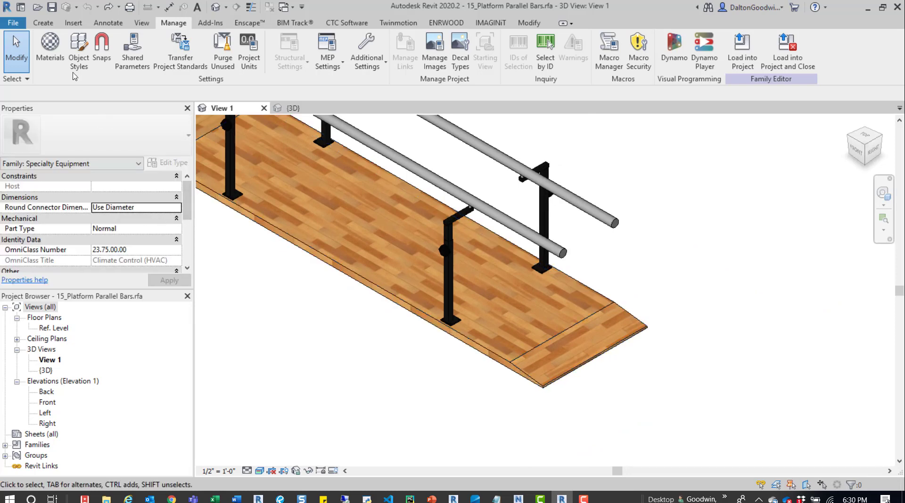
- Open the Fill Patterns dialog for the Analytical Floor Surface material's surface foreground pattern
{"action": "left_click", "coordinate": [50, 47]}
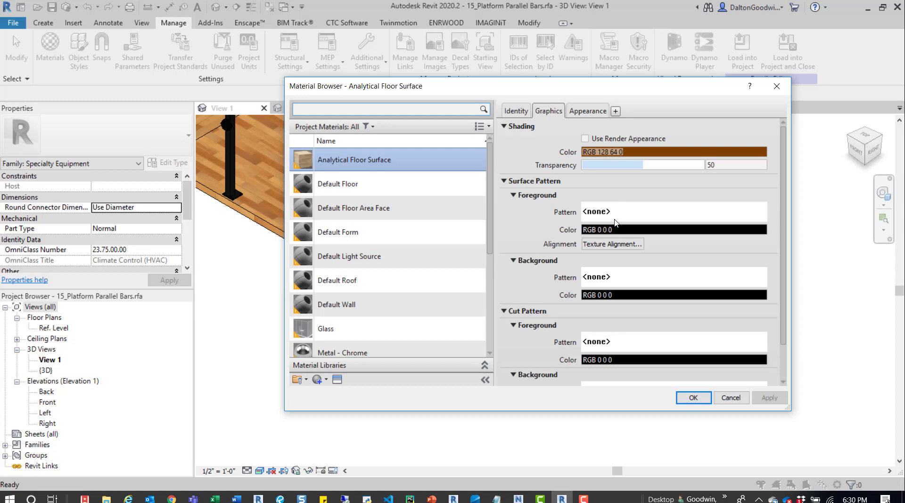
{"action": "left_click", "coordinate": [615, 217]}
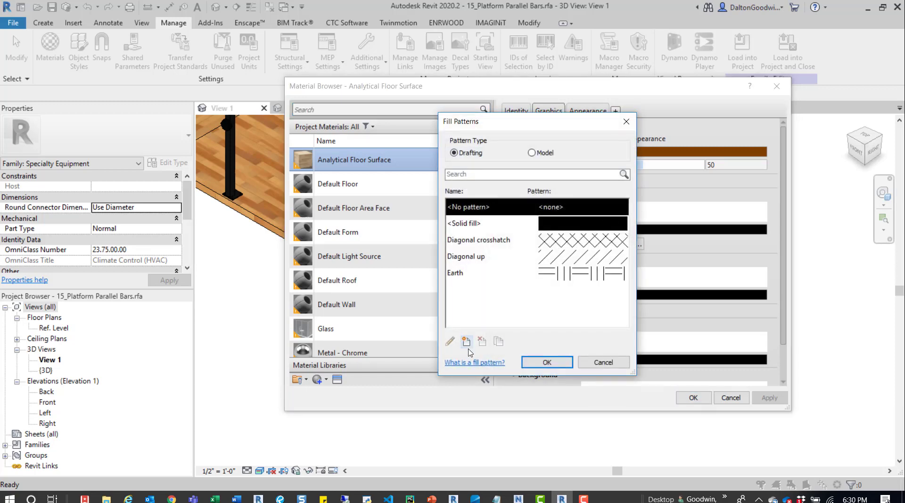
- Create a new fill pattern with a 90° line angle and assign it as the surface foreground
{"action": "left_click", "coordinate": [467, 342]}
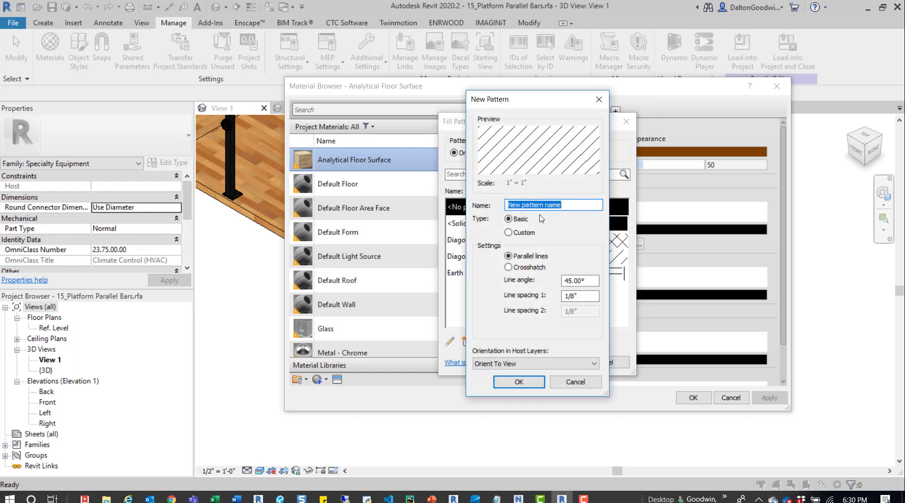
{"action": "left_click", "coordinate": [579, 280]}
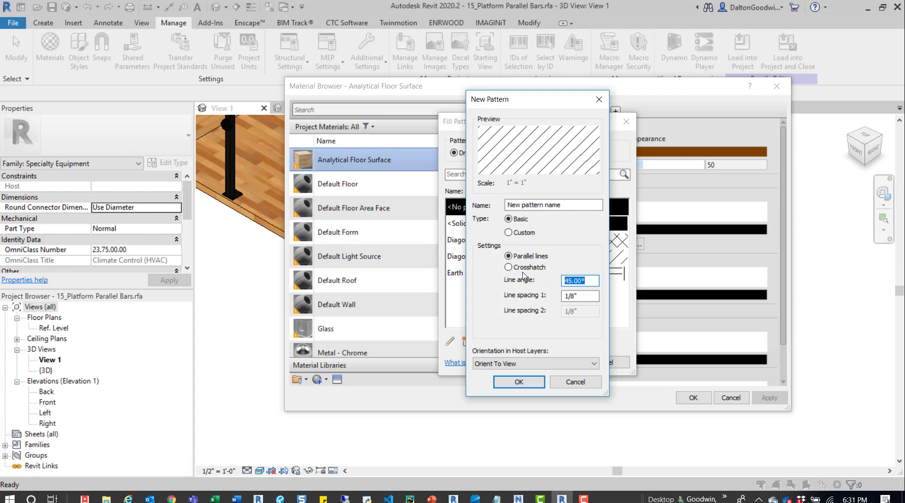
{"action": "type", "text": "9"}
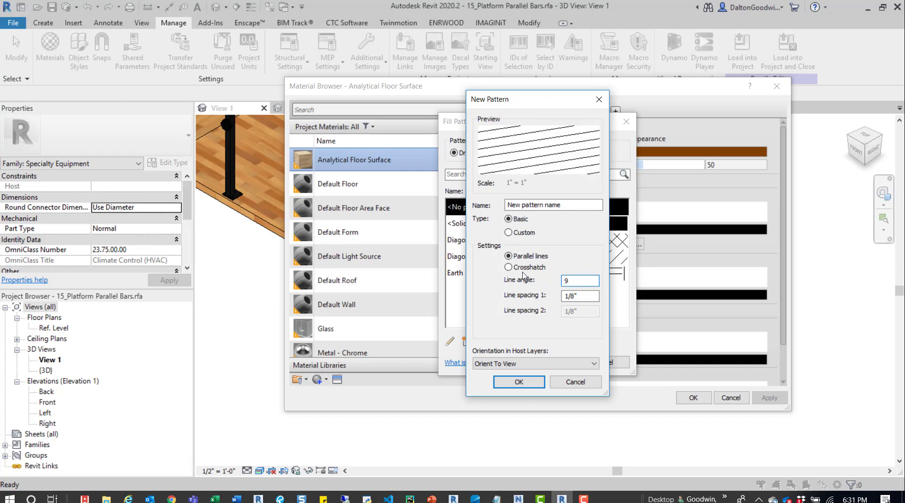
{"action": "type", "text": "0"}
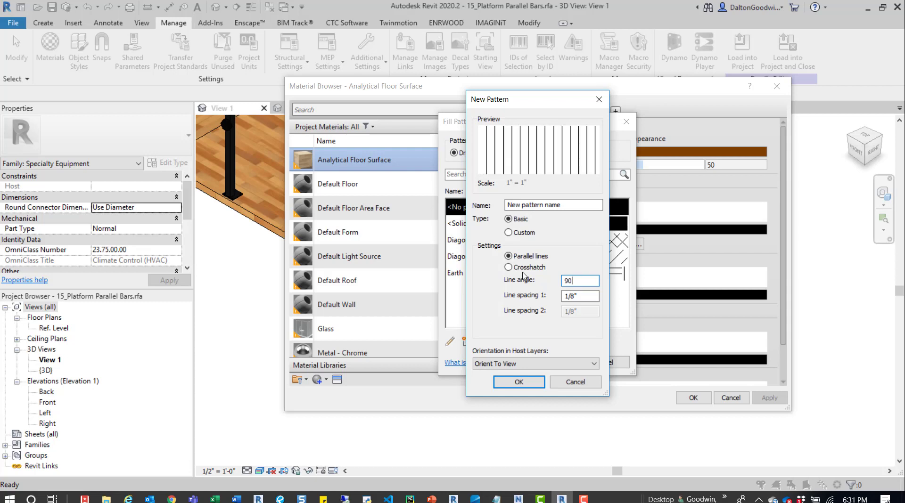
{"action": "left_click", "coordinate": [517, 383]}
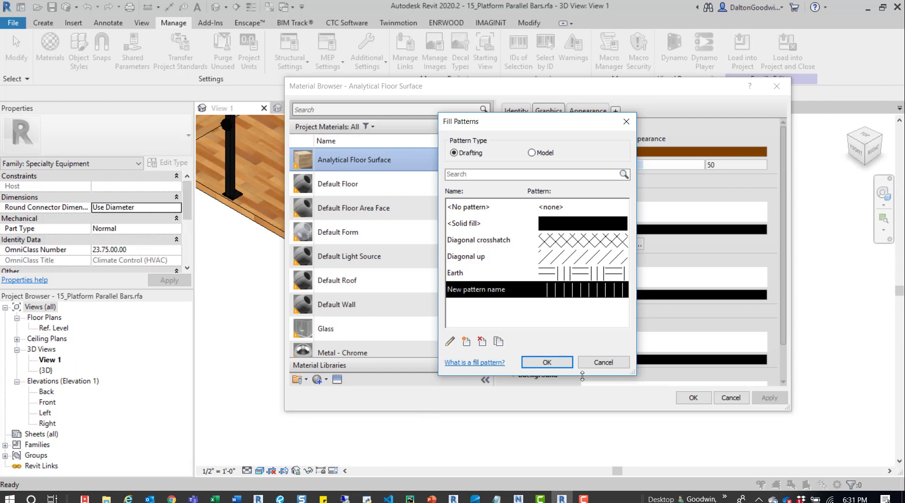
{"action": "left_click", "coordinate": [569, 366]}
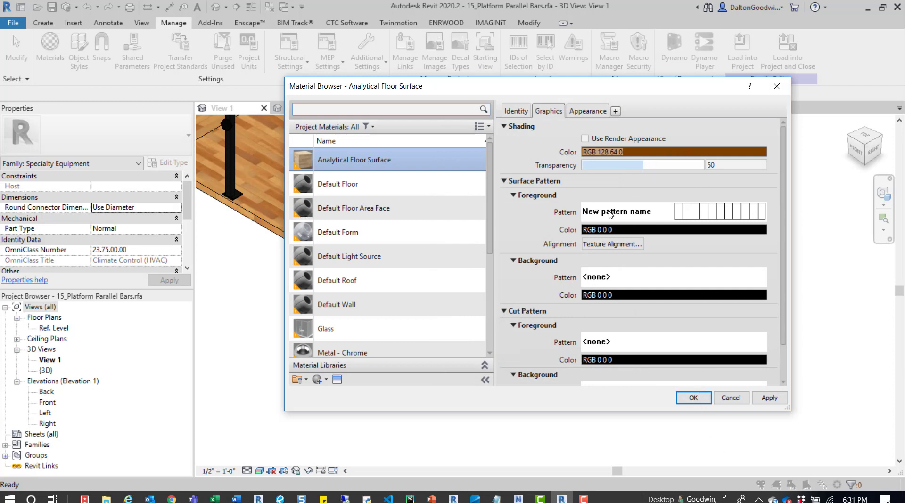
{"action": "left_click", "coordinate": [646, 210]}
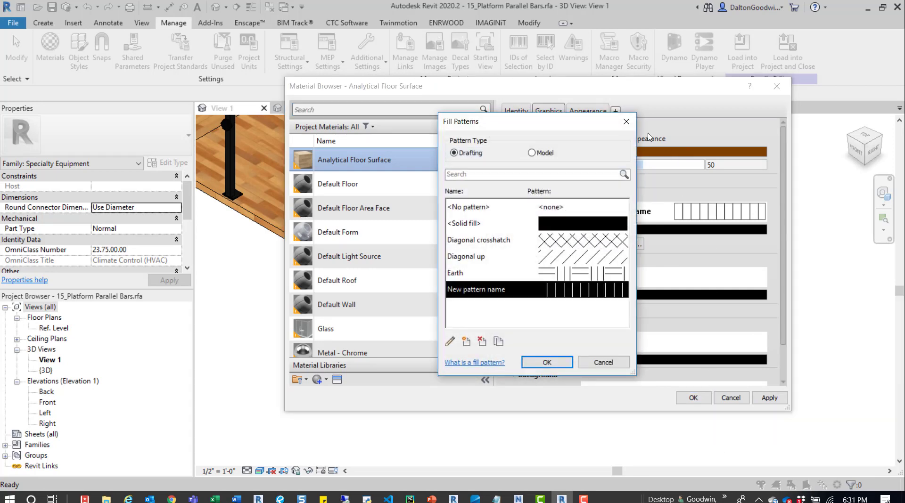
{"action": "left_click", "coordinate": [623, 125]}
- Close the Material Browser and switch the 3D view to Shaded display
{"action": "left_click", "coordinate": [692, 399]}
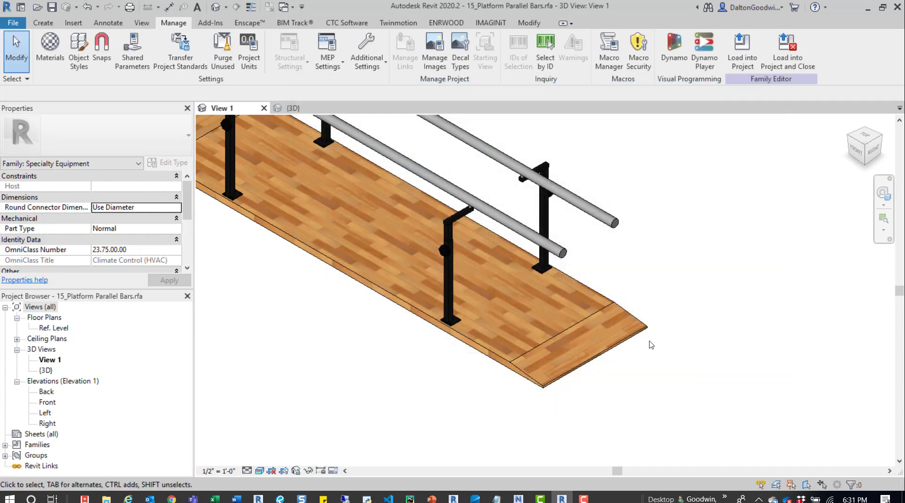
{"action": "left_click", "coordinate": [259, 471]}
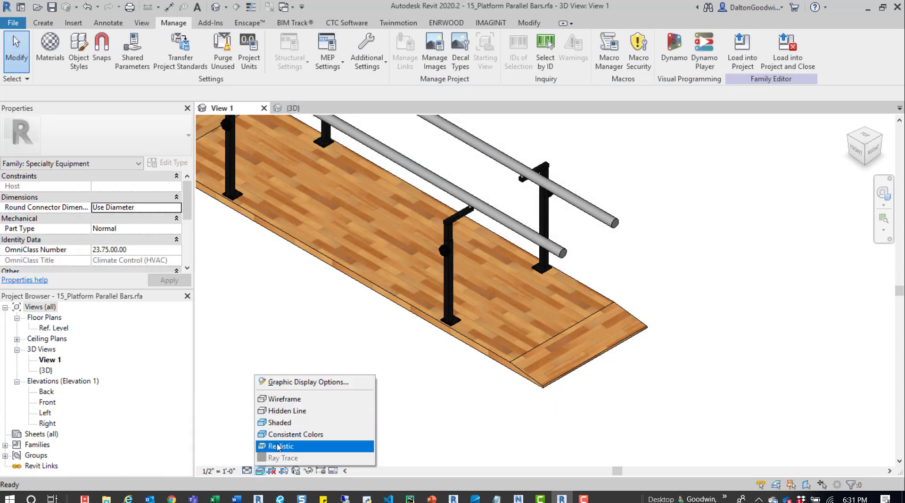
{"action": "left_click", "coordinate": [282, 424]}
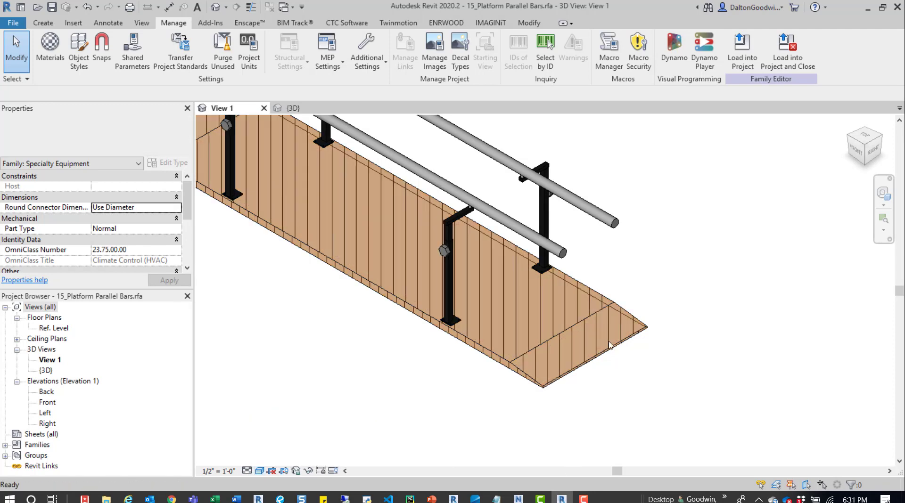
- Orbit to a top-down view of the platform's lined floor, then back to 3D
{"action": "scroll", "coordinate": [609, 346], "scroll_direction": "up", "scroll_amount": 5}
{"action": "middle_click_drag", "start_coordinate": [634, 253], "coordinate": [453, 312], "text": "shift"}
{"action": "scroll", "coordinate": [529, 231], "scroll_direction": "down", "scroll_amount": 3}
{"action": "middle_click_drag", "start_coordinate": [529, 230], "coordinate": [487, 333], "text": "shift"}
{"action": "scroll", "coordinate": [495, 285], "scroll_direction": "up", "scroll_amount": 2}
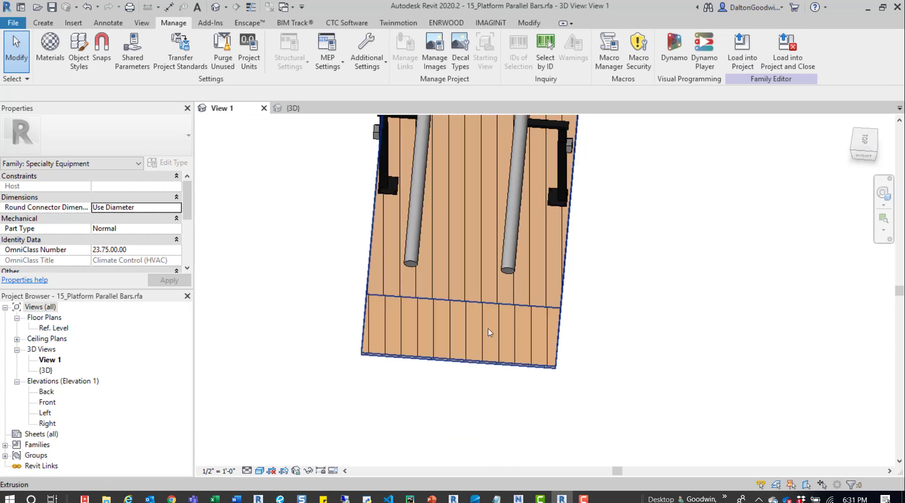
{"action": "left_click", "coordinate": [866, 141]}
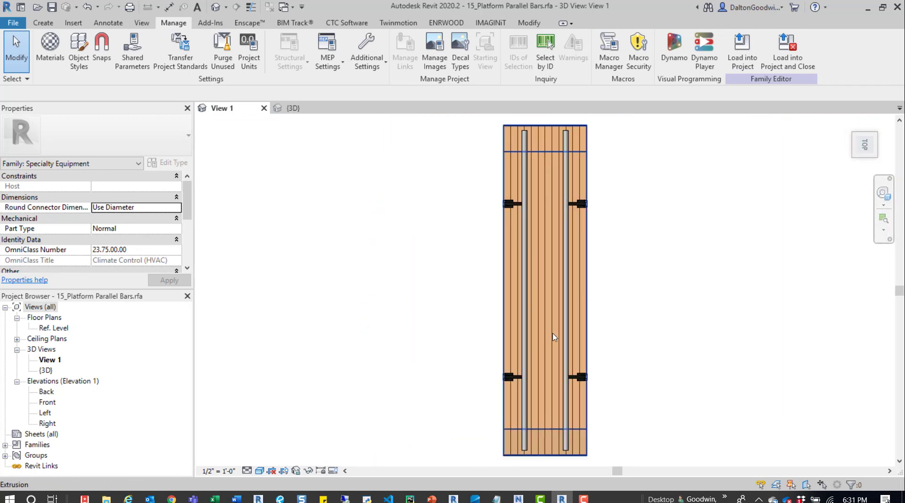
{"action": "middle_click_drag", "start_coordinate": [554, 336], "coordinate": [553, 262]}
{"action": "scroll", "coordinate": [540, 329], "scroll_direction": "up", "scroll_amount": 5}
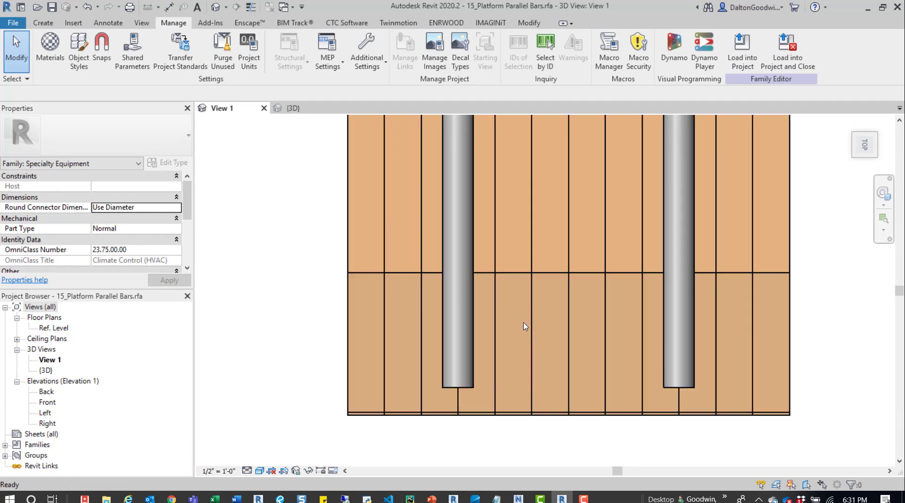
{"action": "middle_click_drag", "start_coordinate": [477, 313], "coordinate": [611, 243], "text": "shift"}
{"action": "middle_click_drag", "start_coordinate": [683, 250], "coordinate": [287, 352]}
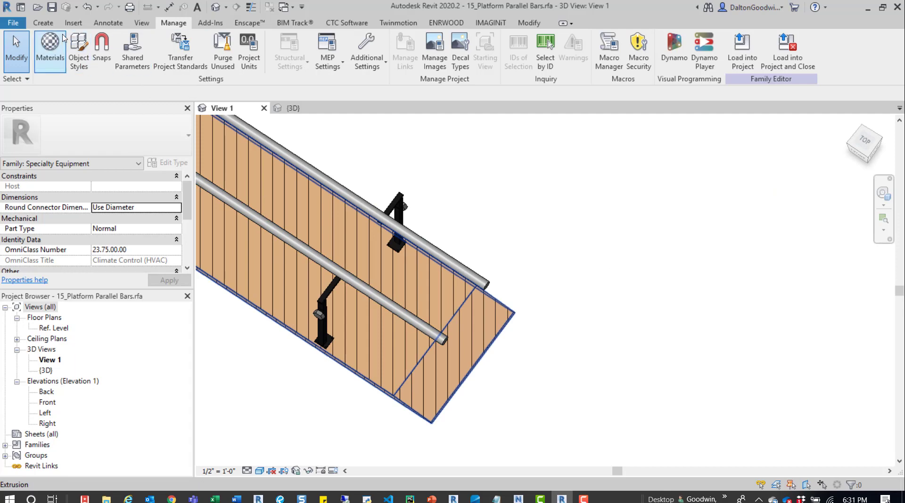
- Create a new 90° model line pattern and assign it as the floor material's surface foreground
{"action": "left_click", "coordinate": [50, 47]}
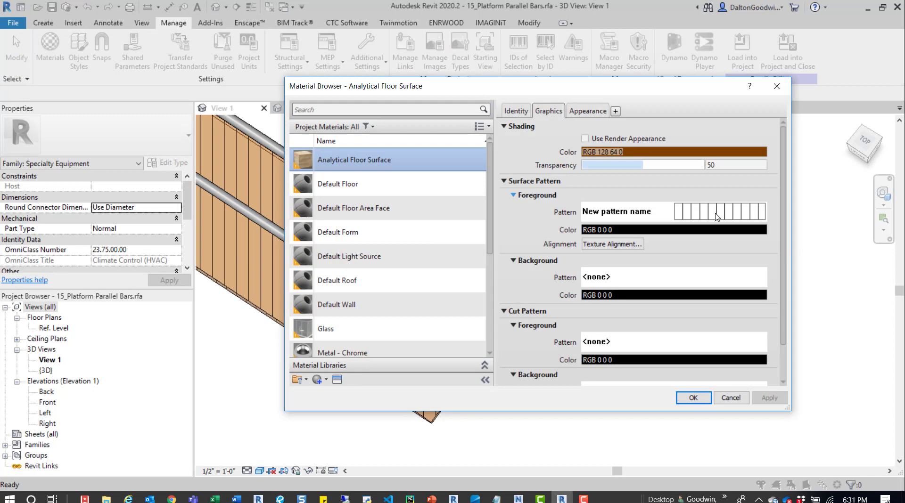
{"action": "left_click", "coordinate": [717, 216]}
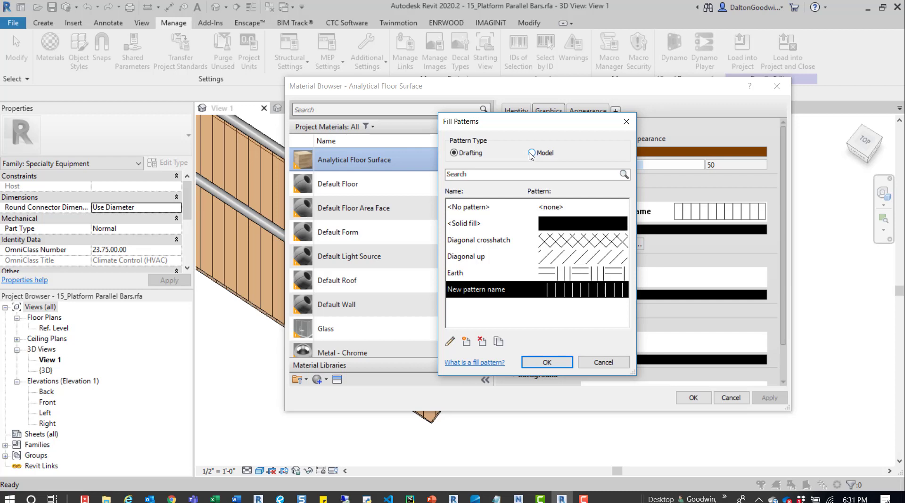
{"action": "left_click", "coordinate": [531, 153]}
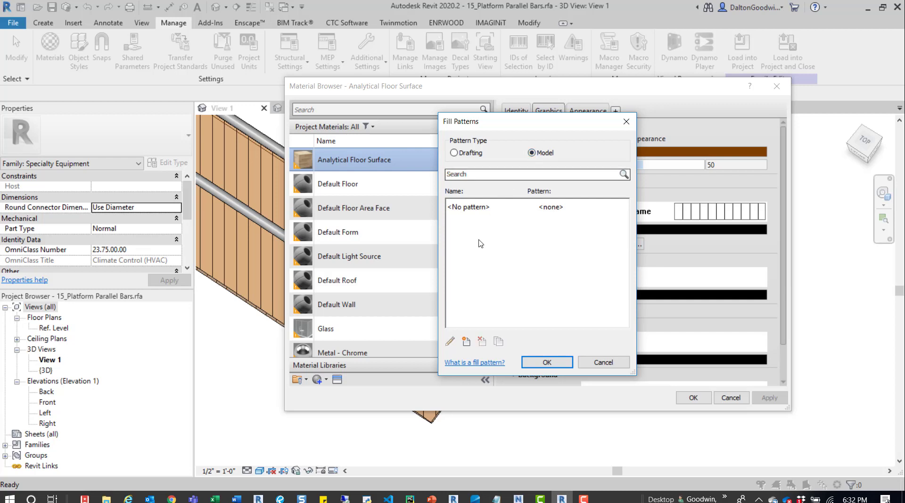
{"action": "left_click", "coordinate": [466, 341]}
{"action": "double_click", "coordinate": [580, 281]}
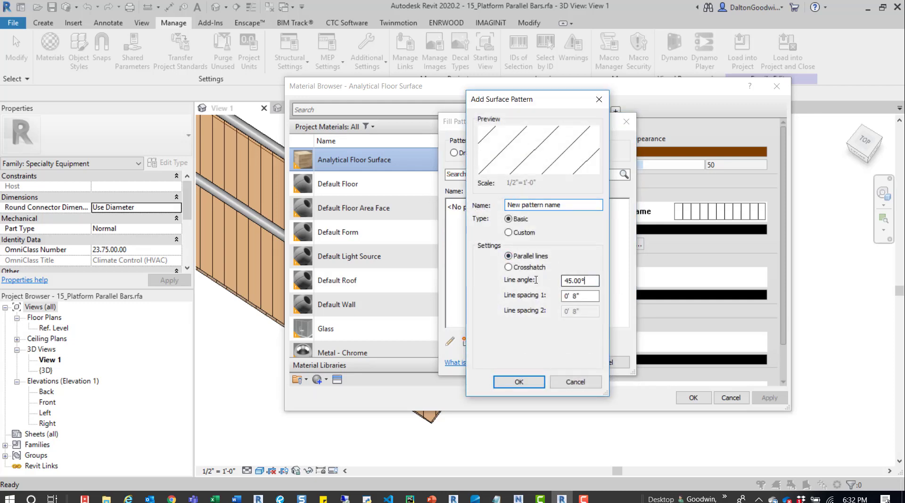
{"action": "type", "text": "90"}
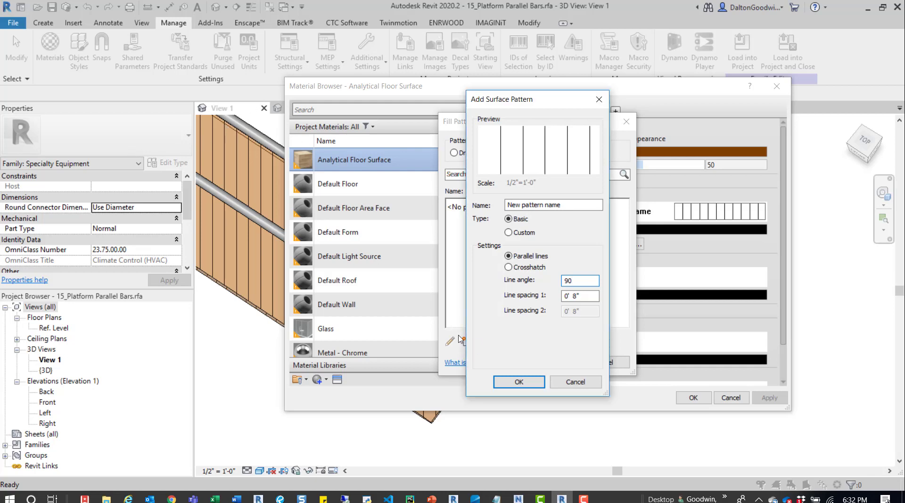
{"action": "left_click", "coordinate": [519, 382]}
{"action": "left_click", "coordinate": [547, 365]}
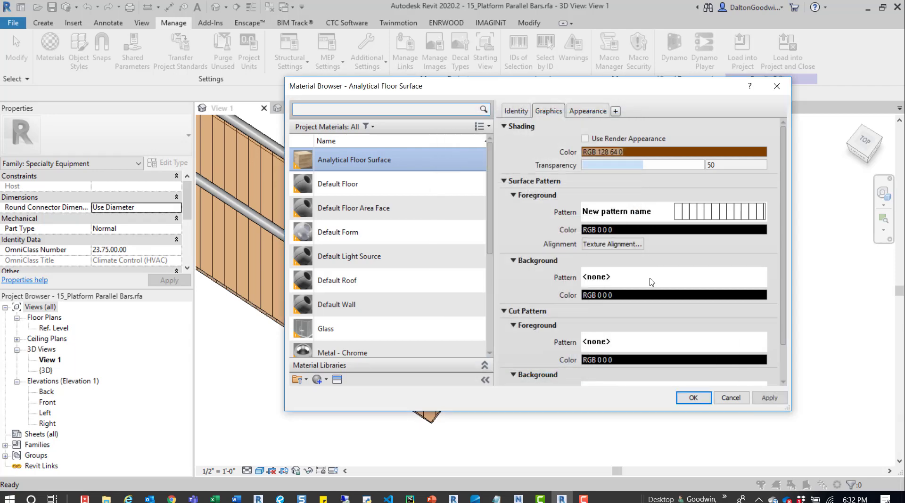
- Apply the material change and orbit to inspect the platform
{"action": "left_click", "coordinate": [692, 399]}
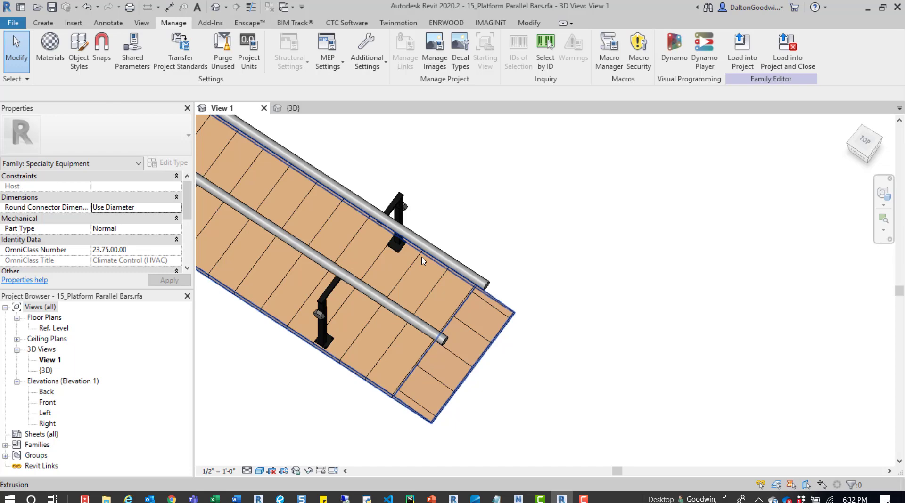
{"action": "middle_click_drag", "start_coordinate": [423, 260], "coordinate": [451, 236], "text": "shift"}
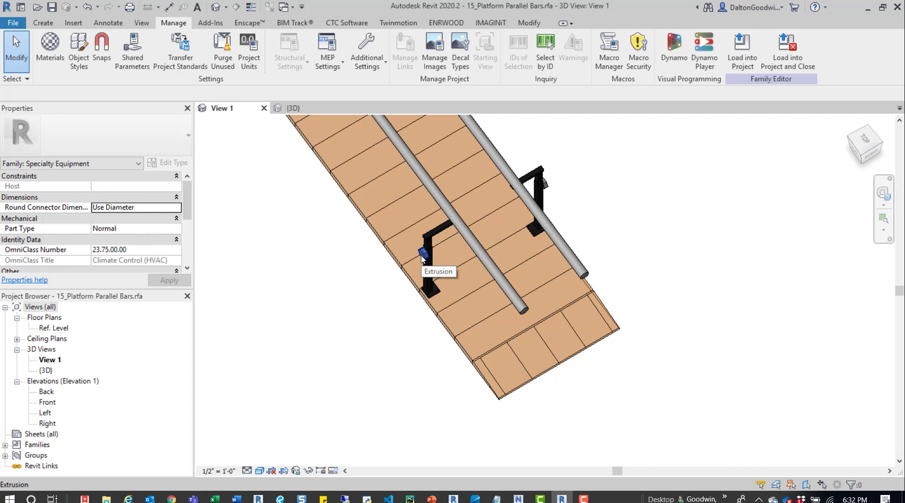
{"action": "left_click", "coordinate": [259, 471]}
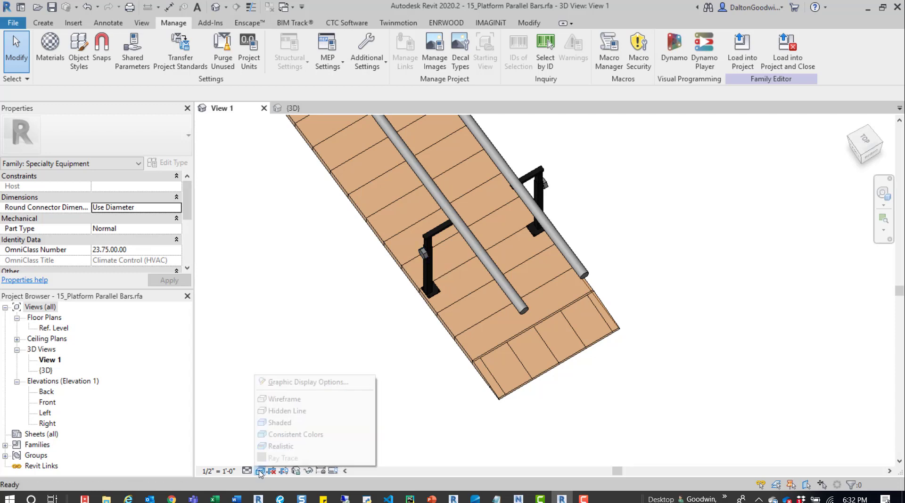
{"action": "left_click", "coordinate": [331, 351]}
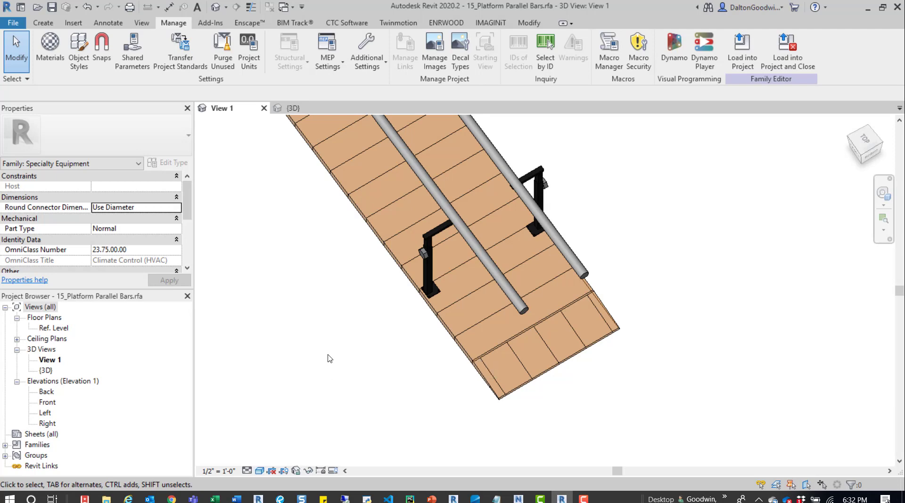
- Rotate the end section's floor pattern 90° so it matches the main floor's lines
{"action": "left_click", "coordinate": [545, 348]}
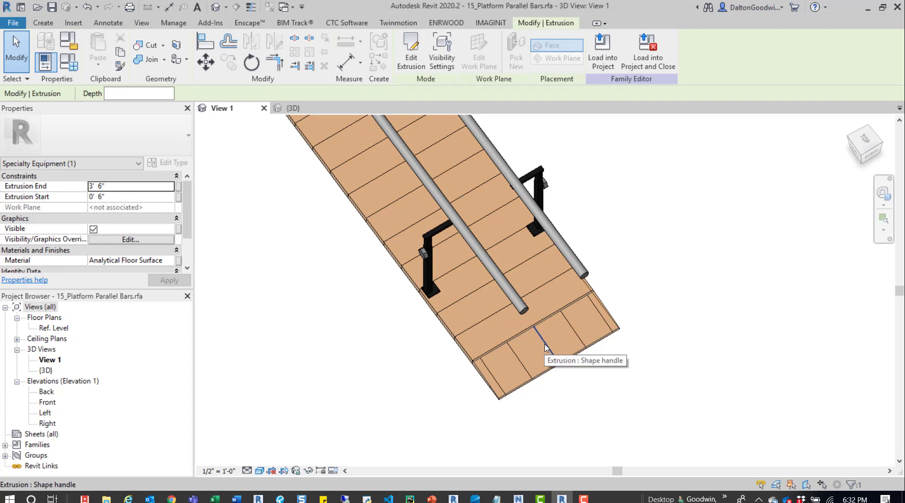
{"action": "scroll", "coordinate": [545, 348], "scroll_direction": "up", "scroll_amount": 3}
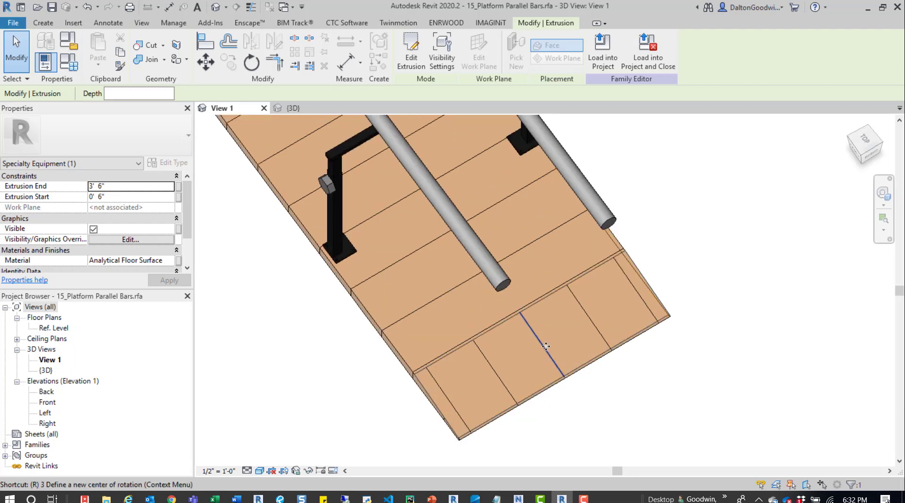
{"action": "key", "text": "r"}
{"action": "key", "text": "o"}
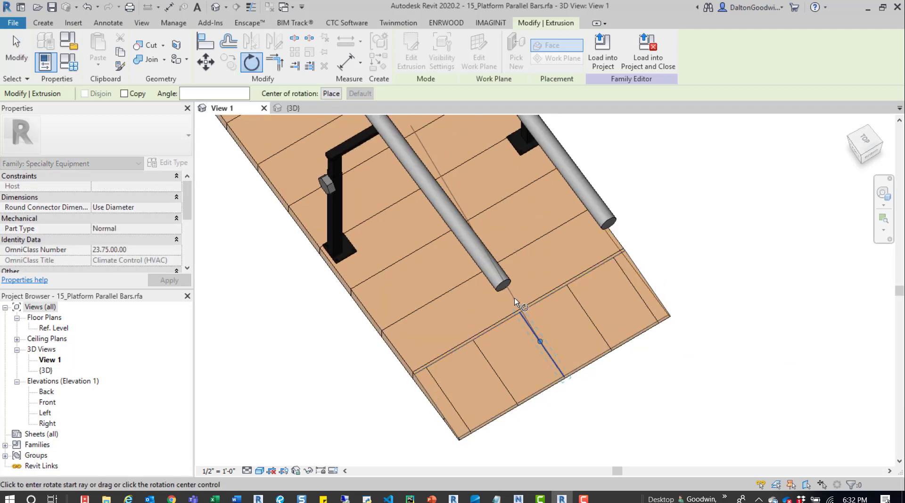
{"action": "left_click", "coordinate": [515, 298]}
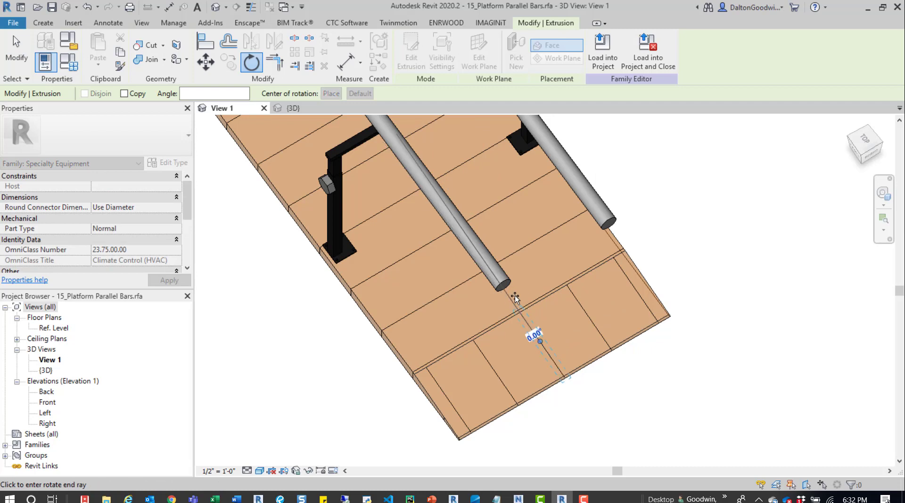
{"action": "left_click", "coordinate": [580, 320]}
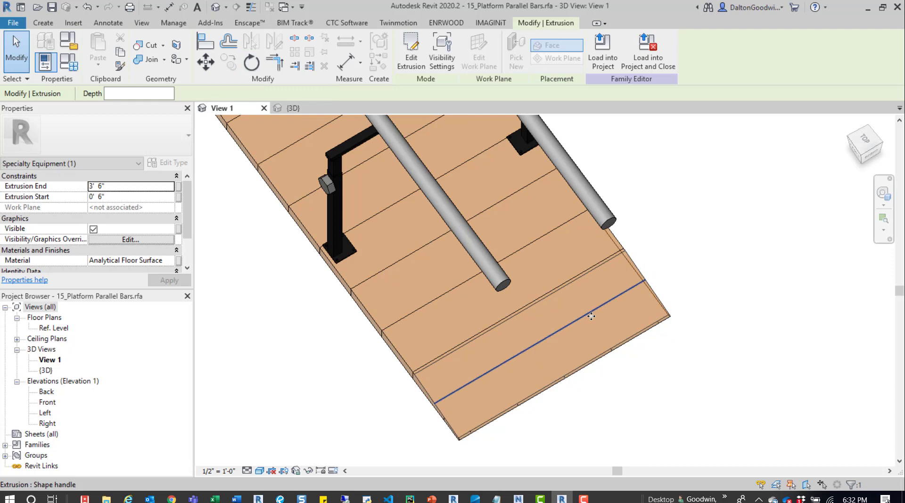
{"action": "key", "text": "Escape"}
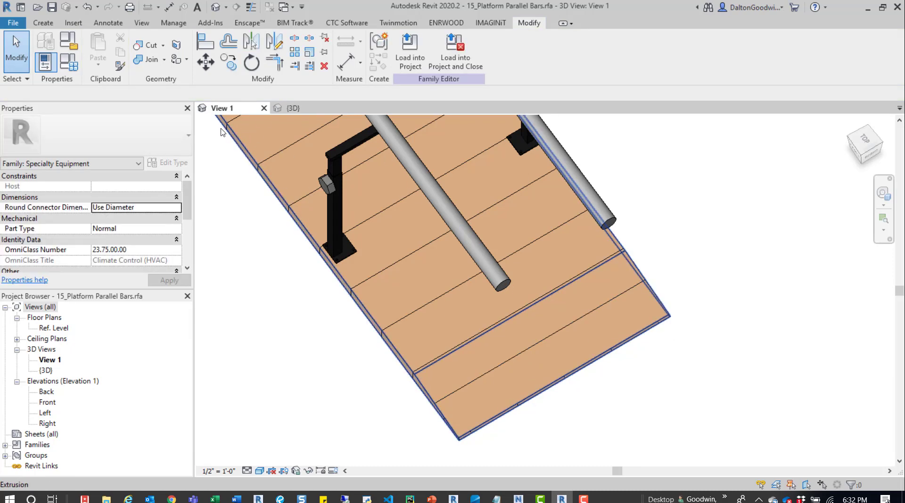
- Preview the platform in Realistic display, then return the view to Shaded
{"action": "left_click", "coordinate": [265, 471]}
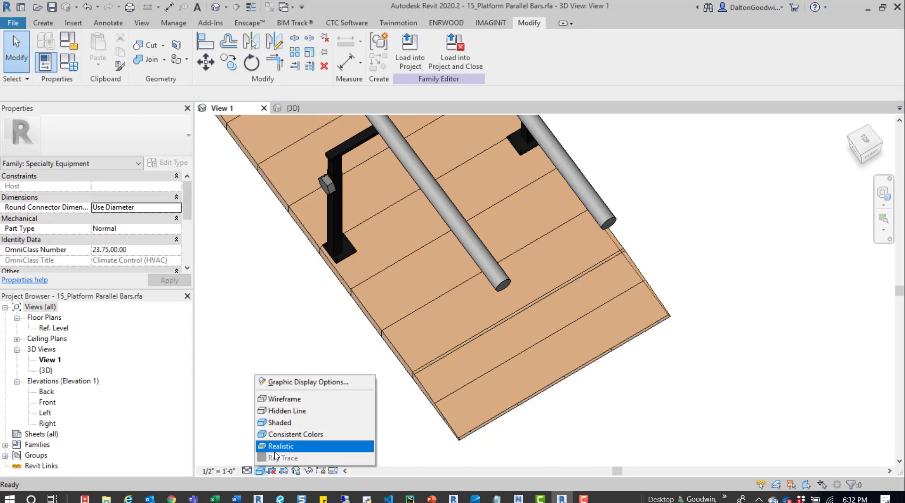
{"action": "left_click", "coordinate": [282, 446]}
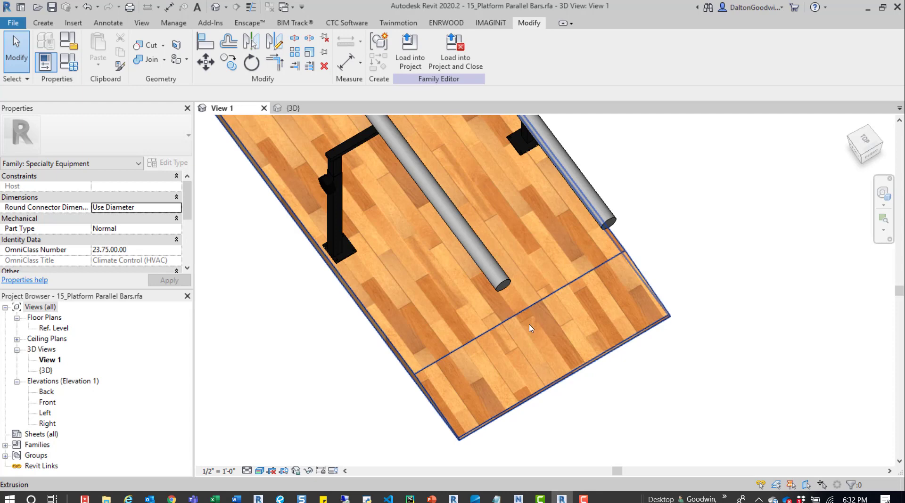
{"action": "scroll", "coordinate": [531, 329], "scroll_direction": "down", "scroll_amount": 3}
{"action": "middle_click_drag", "start_coordinate": [528, 343], "coordinate": [527, 268]}
{"action": "scroll", "coordinate": [522, 329], "scroll_direction": "up", "scroll_amount": 3}
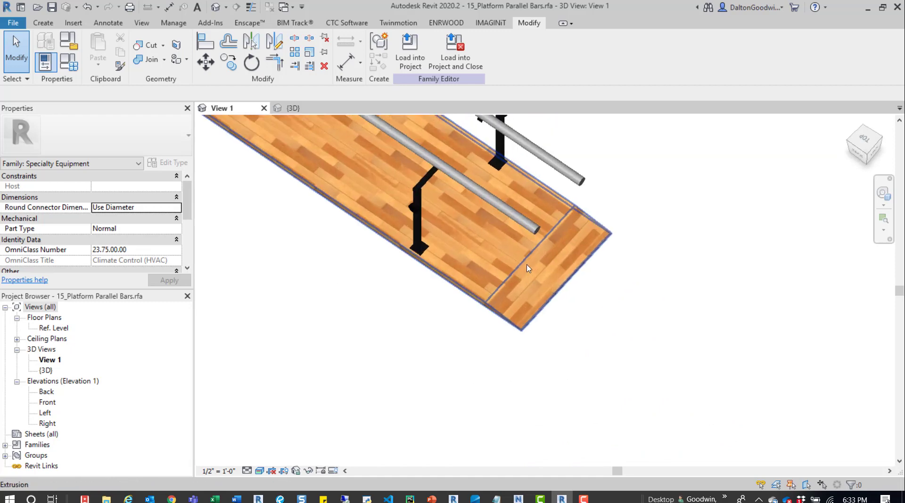
{"action": "left_click", "coordinate": [259, 471]}
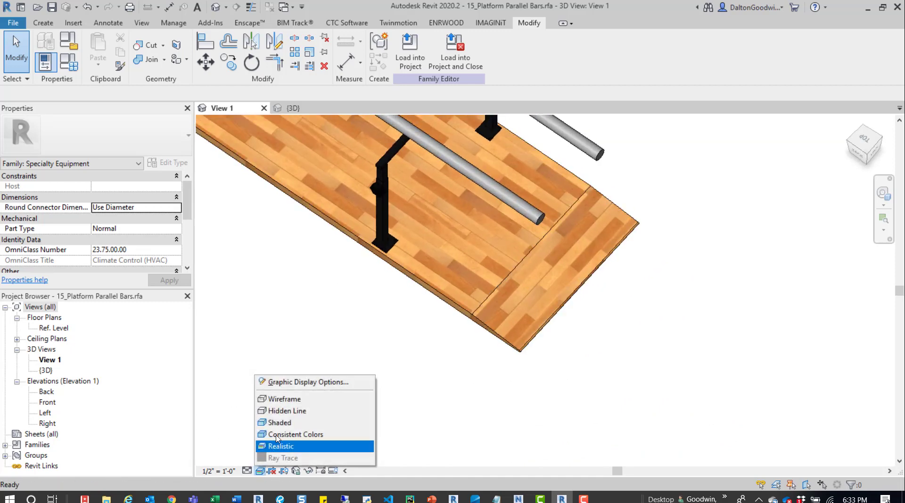
{"action": "left_click", "coordinate": [278, 423]}
{"action": "scroll", "coordinate": [572, 229], "scroll_direction": "up", "scroll_amount": 3}
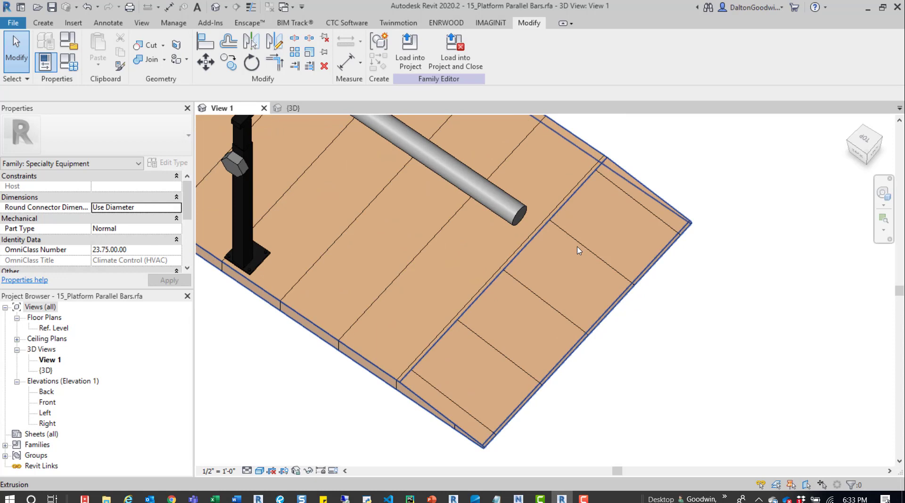
- Rotate the other end section's pattern 90° about a point on its line
{"action": "left_click", "coordinate": [579, 251]}
{"action": "key", "text": "r"}
{"action": "key", "text": "o"}
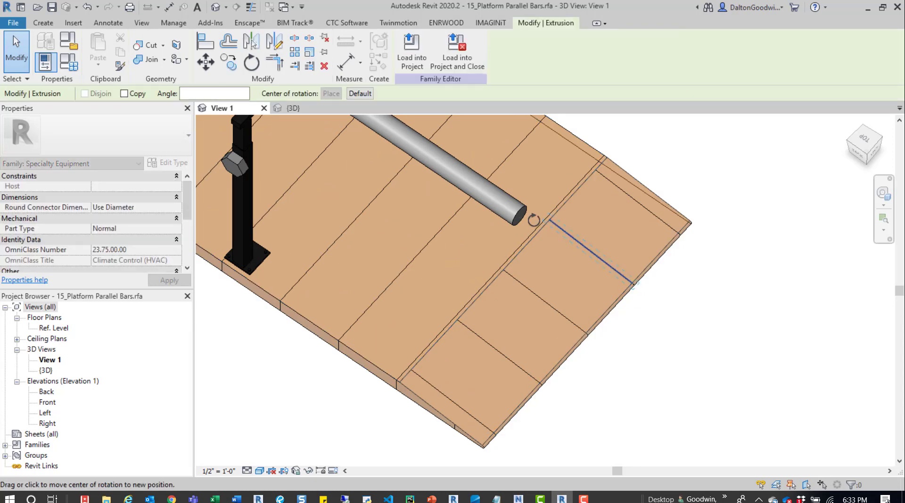
{"action": "left_click", "coordinate": [569, 234]}
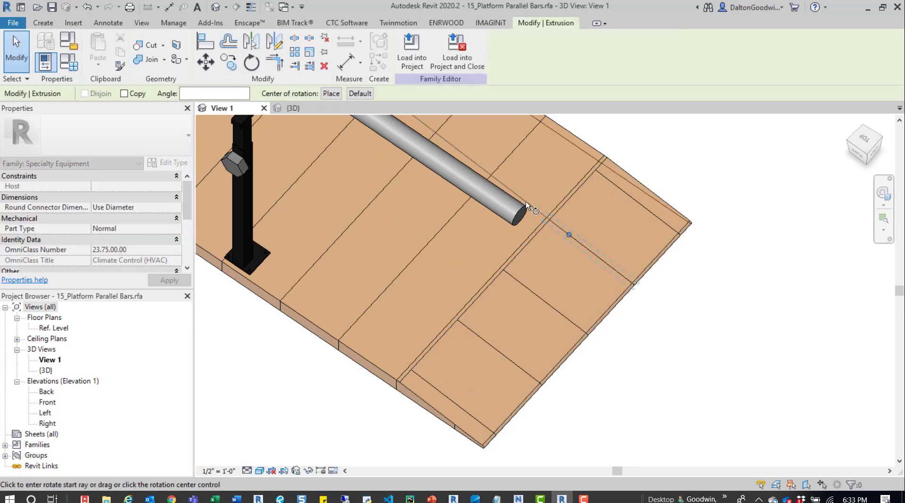
{"action": "left_click", "coordinate": [526, 202]}
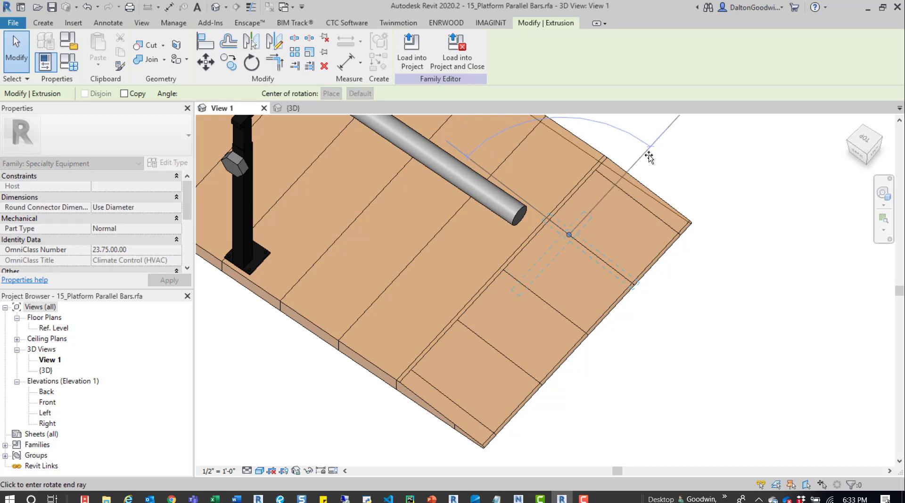
{"action": "left_click", "coordinate": [649, 157]}
{"action": "key", "text": "Escape"}
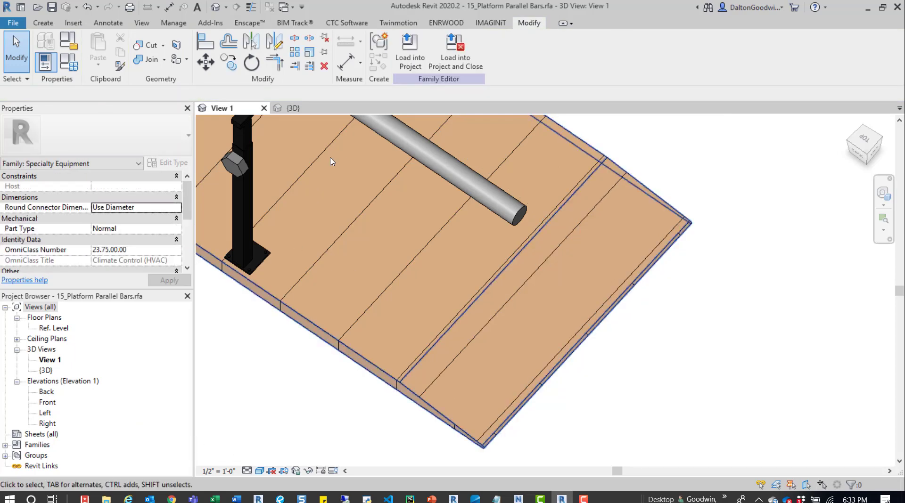
- Switch to Realistic and orbit out to view the whole platform's aligned wood planks
{"action": "left_click", "coordinate": [259, 471]}
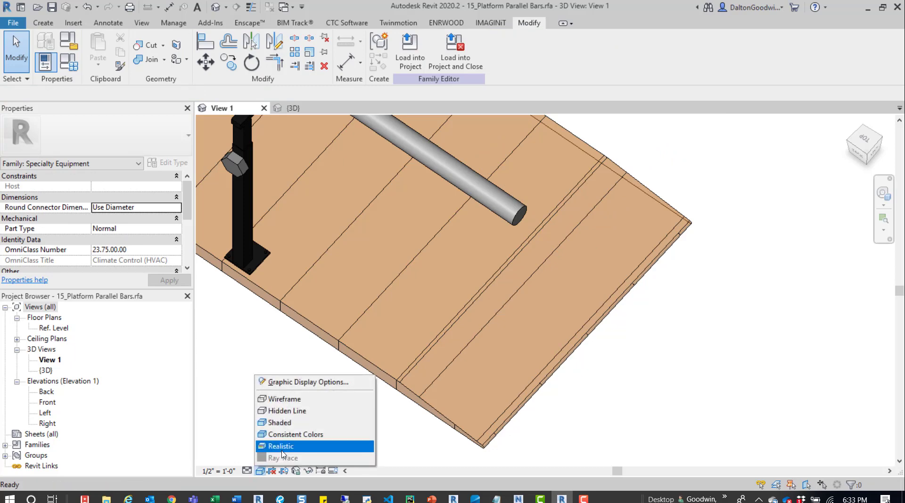
{"action": "left_click", "coordinate": [281, 446]}
{"action": "scroll", "coordinate": [372, 250], "scroll_direction": "down", "scroll_amount": 5}
{"action": "mouse_move", "coordinate": [372, 264]}
{"action": "middle_mouse_down", "text": "shift"}
{"action": "mouse_move", "coordinate": [373, 250]}
{"action": "mouse_move", "coordinate": [470, 246]}
{"action": "mouse_move", "coordinate": [384, 278]}
{"action": "mouse_move", "coordinate": [388, 257]}
{"action": "middle_mouse_up", "text": "shift"}
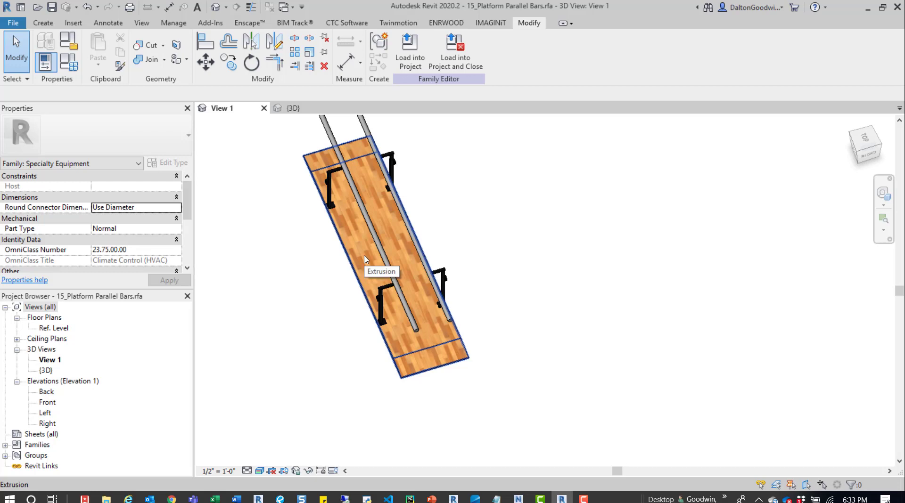
{"action": "left_click", "coordinate": [260, 471]}
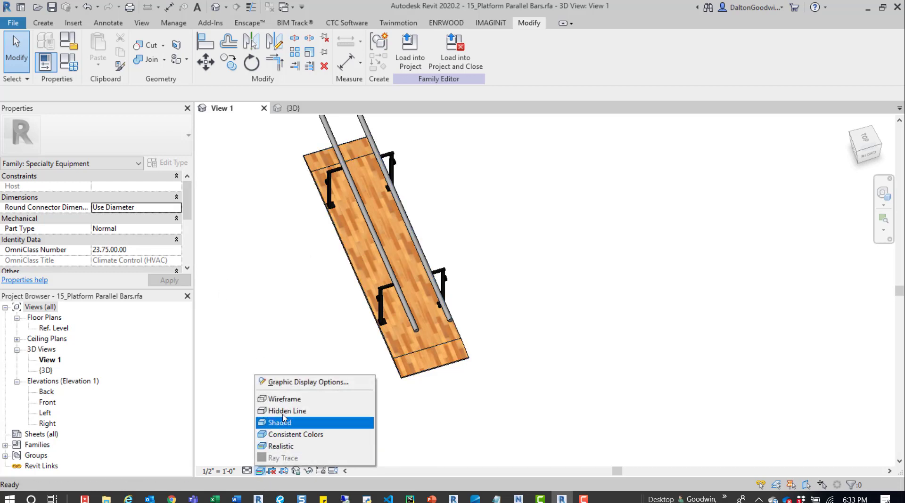
{"action": "left_click", "coordinate": [272, 261]}
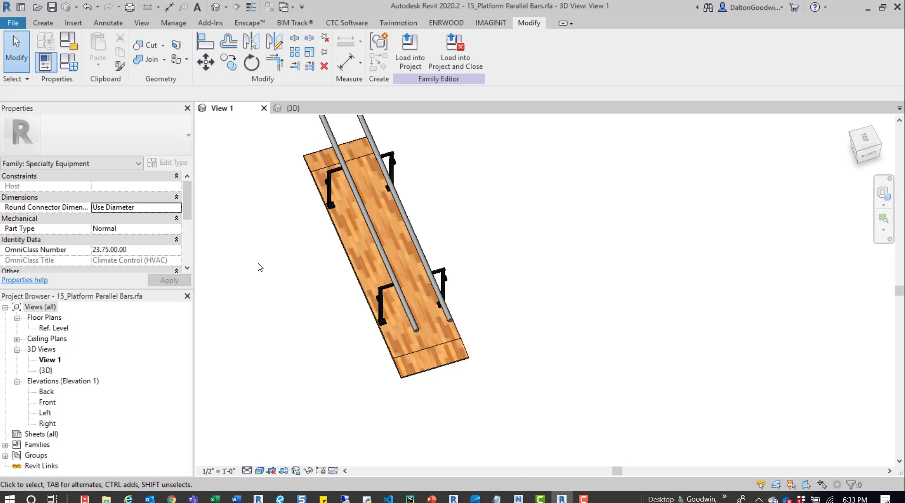